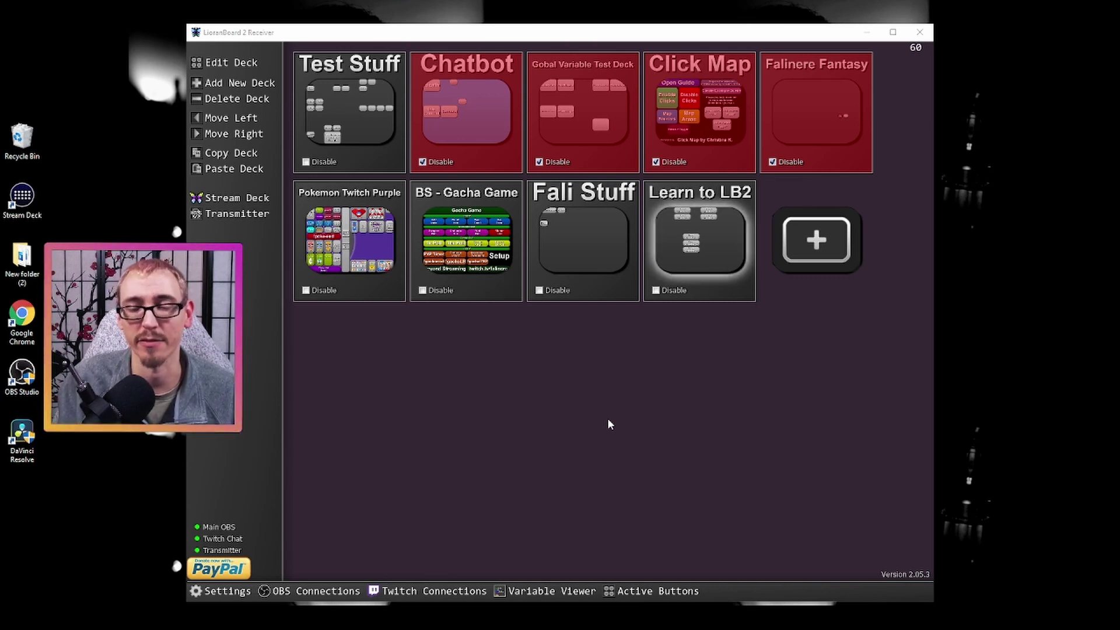
Open Global Variables - 1's commands and review test_global_var set to 40 and the /$global.test_global_var$/ message.
{"action": "left_click", "coordinate": [702, 239]}
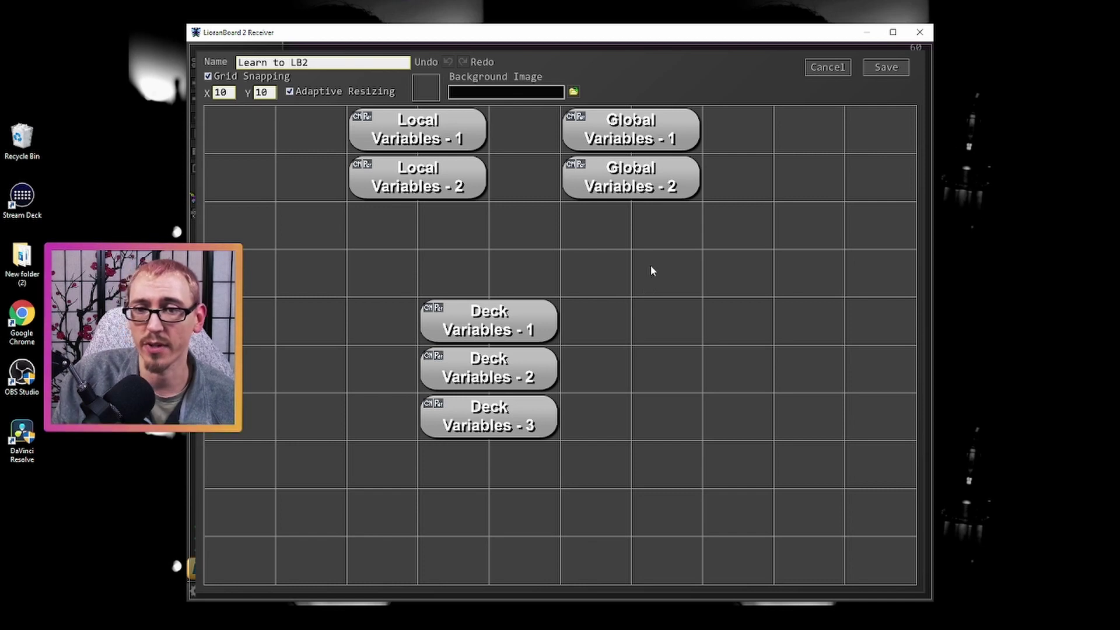
{"action": "double_click", "coordinate": [644, 138]}
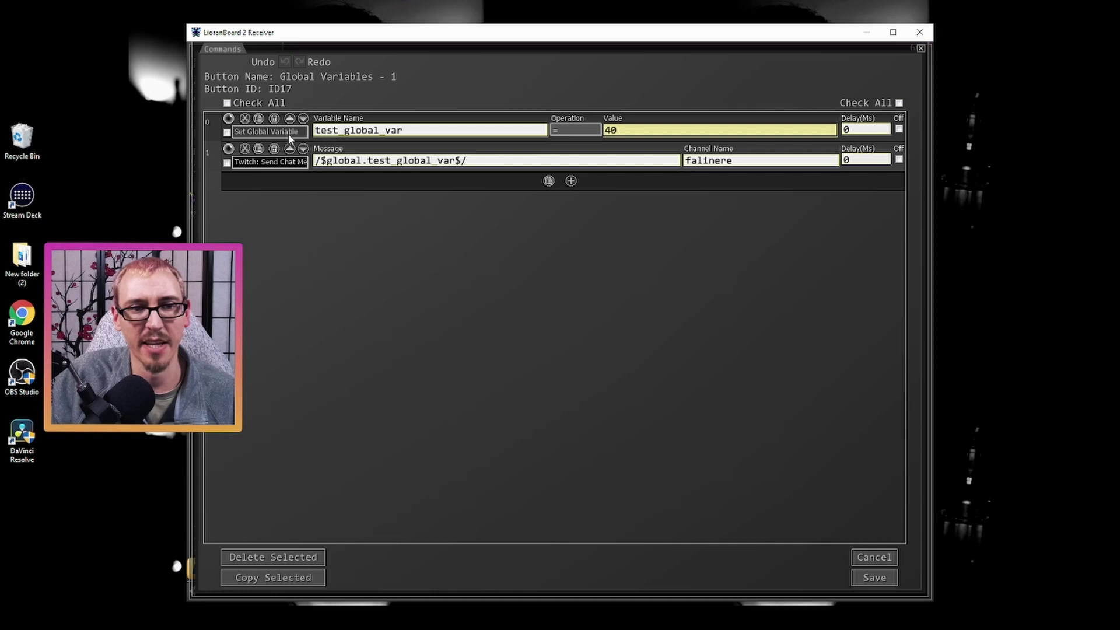
{"action": "double_click", "coordinate": [409, 133]}
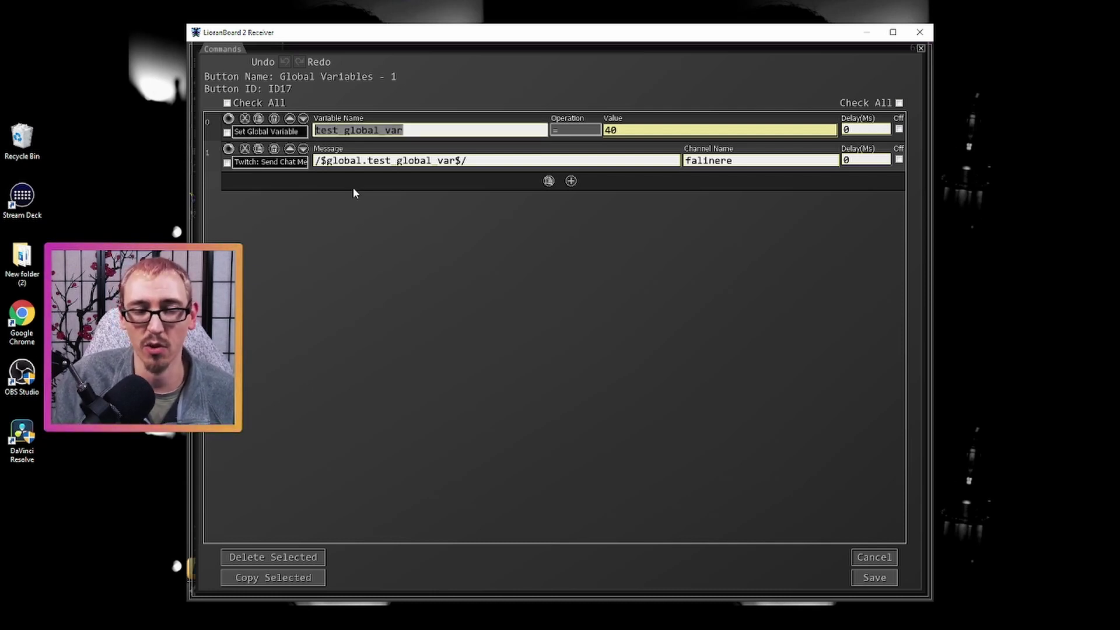
{"action": "key", "text": "Tab"}
{"action": "key", "text": "Tab"}
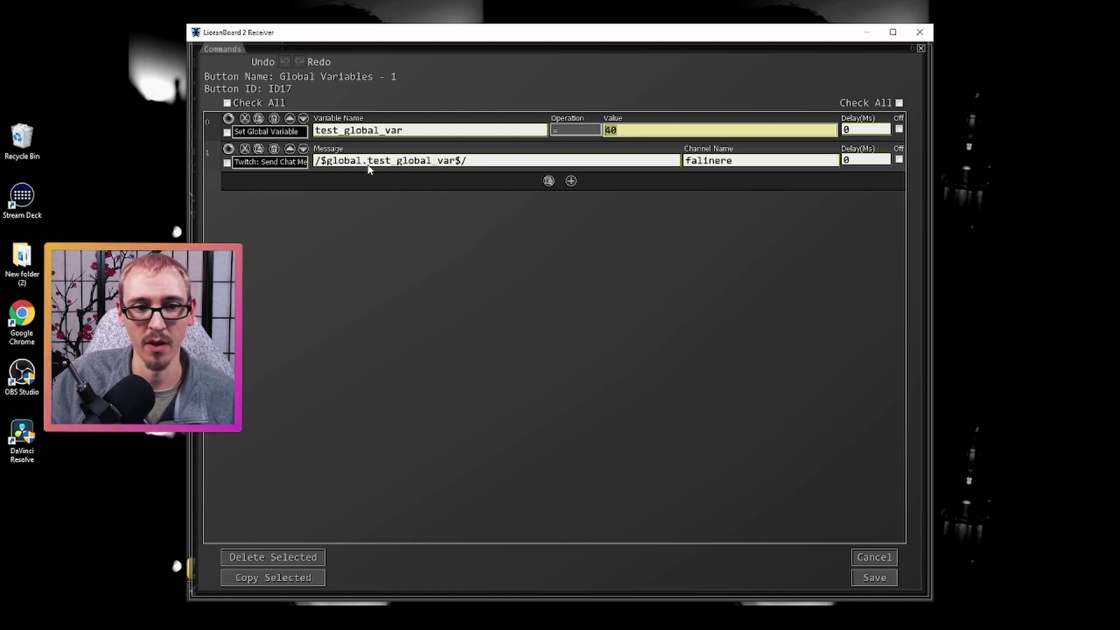
{"action": "left_click_drag", "start_coordinate": [368, 163], "coordinate": [470, 165]}
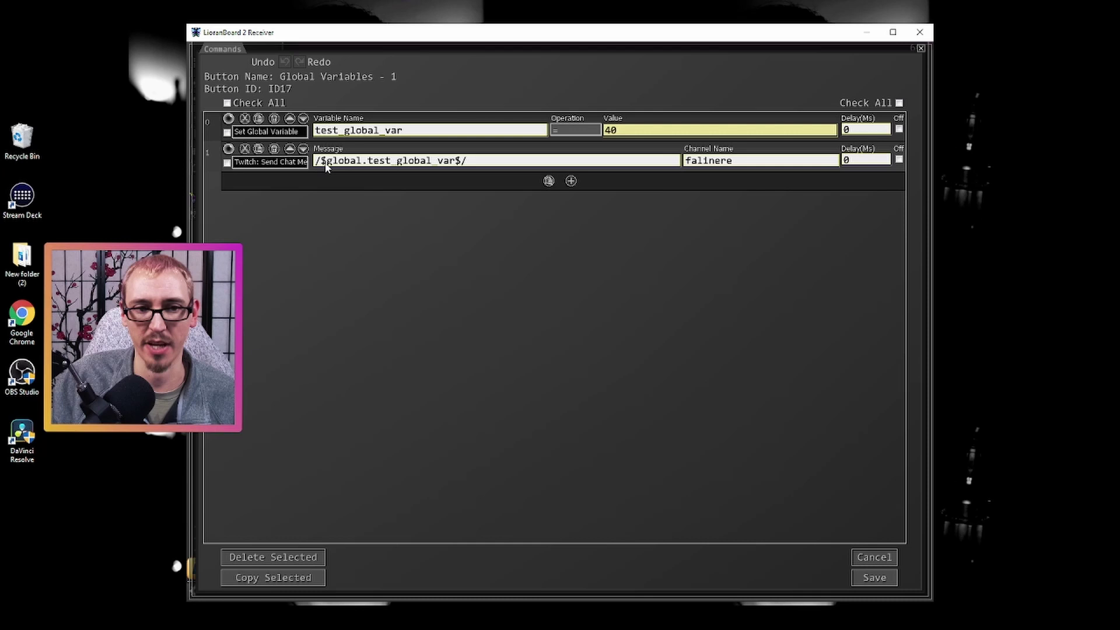
{"action": "mouse_move", "coordinate": [315, 165]}
{"action": "left_mouse_down"}
{"action": "mouse_move", "coordinate": [360, 168]}
{"action": "mouse_move", "coordinate": [328, 170]}
{"action": "left_mouse_up"}
{"action": "left_click", "coordinate": [366, 169]}
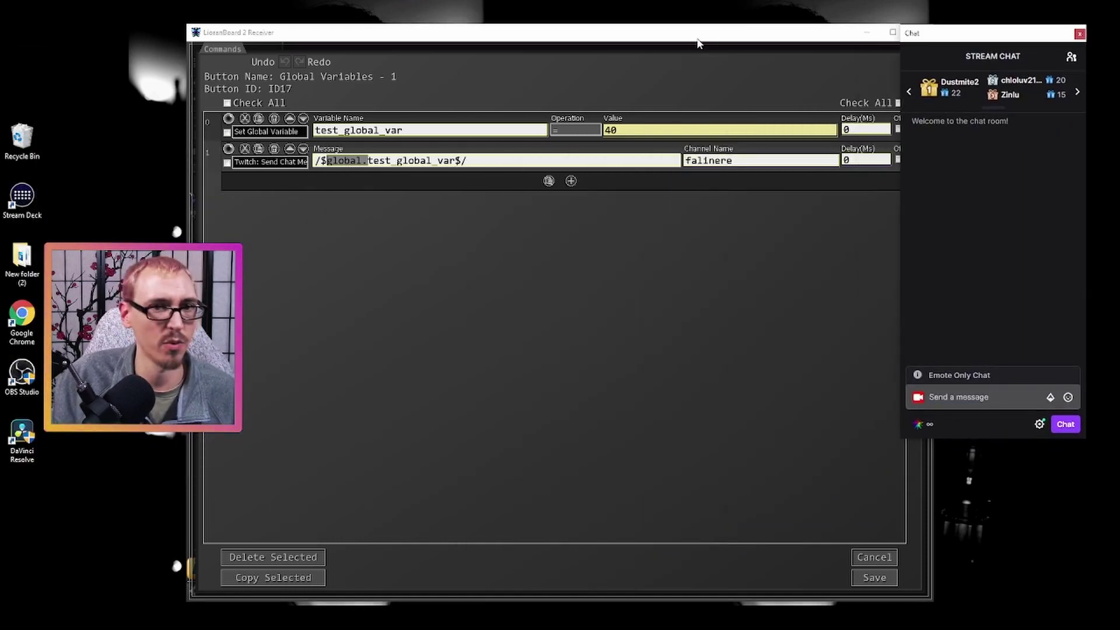
Save the Global Variables - 1 commands and leave the deck editor.
{"action": "left_click_drag", "start_coordinate": [698, 43], "coordinate": [672, 38]}
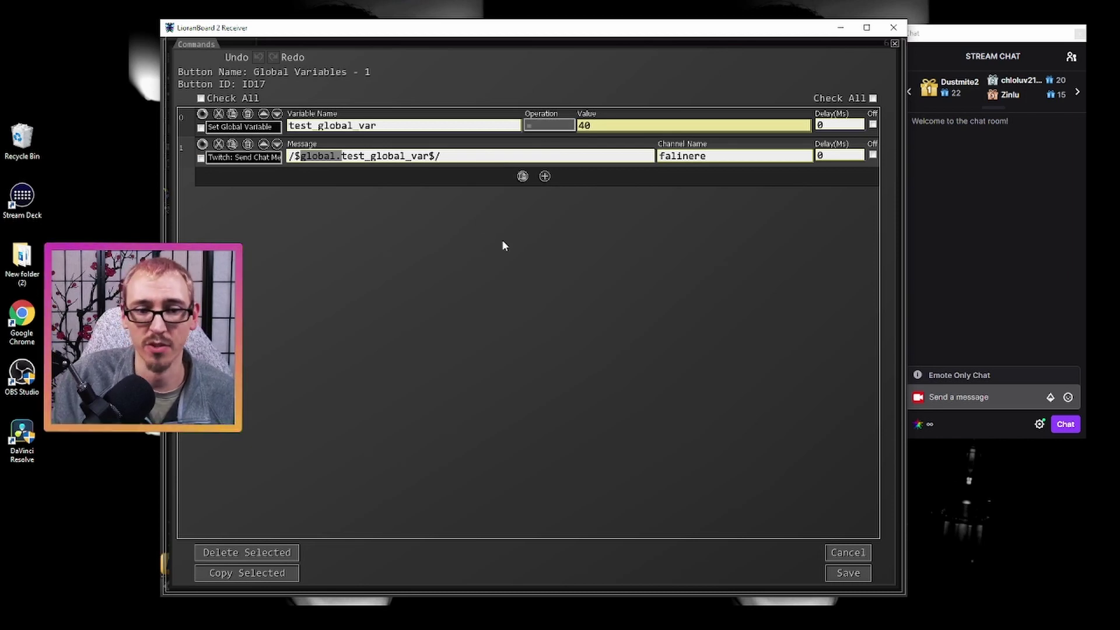
{"action": "left_click", "coordinate": [848, 572]}
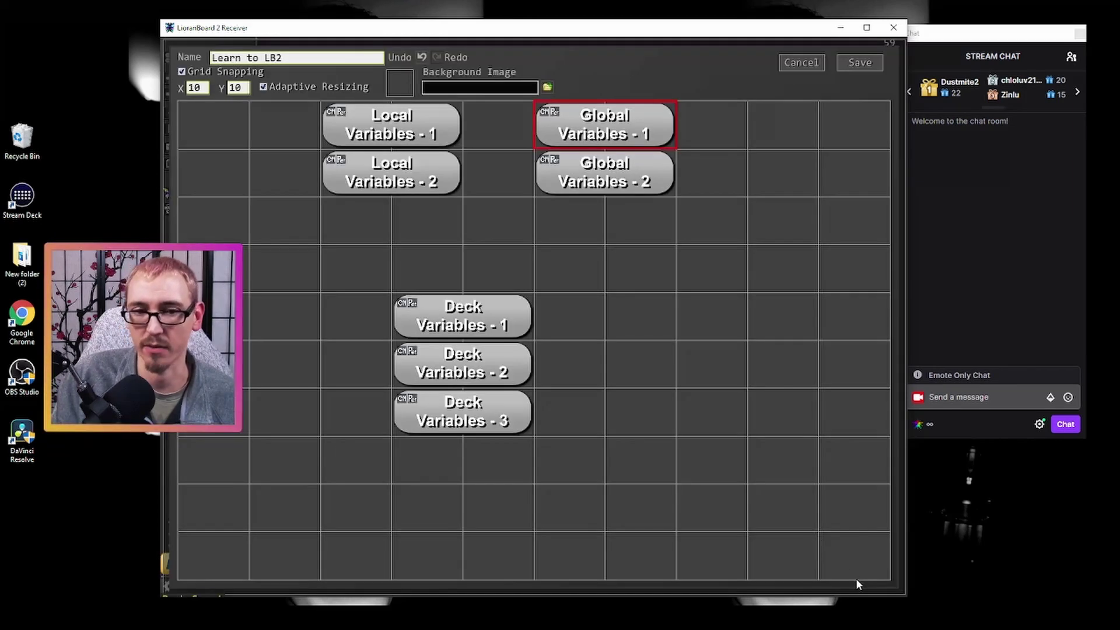
{"action": "left_click", "coordinate": [849, 63]}
Open and connect the Official Streamdeck, then load the Learn to LB2 deck into it.
{"action": "right_click", "coordinate": [301, 213]}
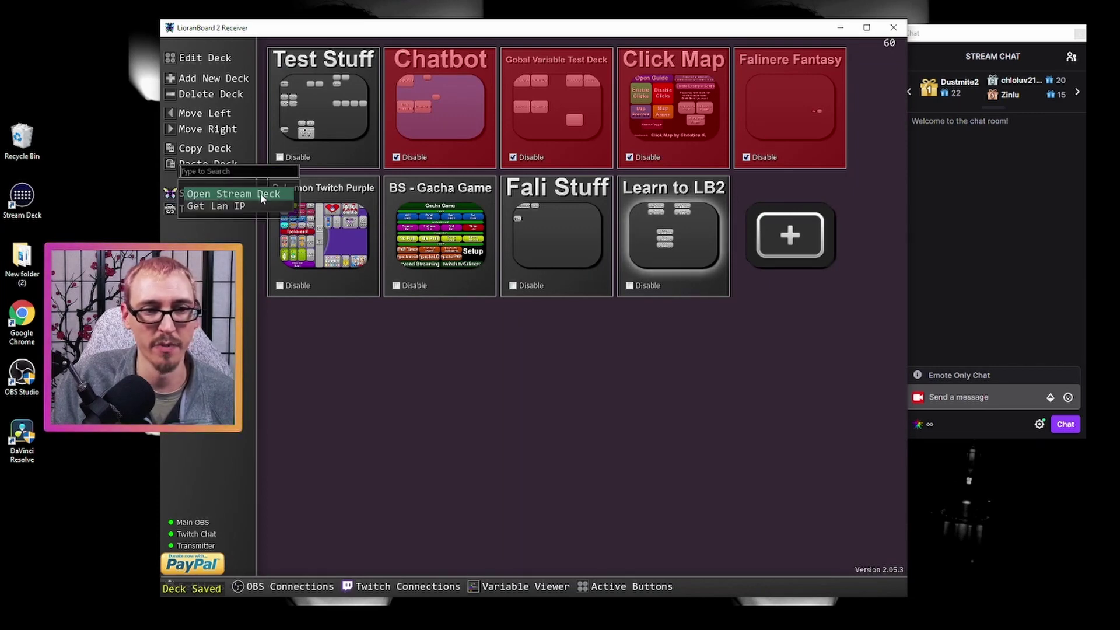
{"action": "left_click", "coordinate": [408, 349]}
{"action": "left_click", "coordinate": [475, 426]}
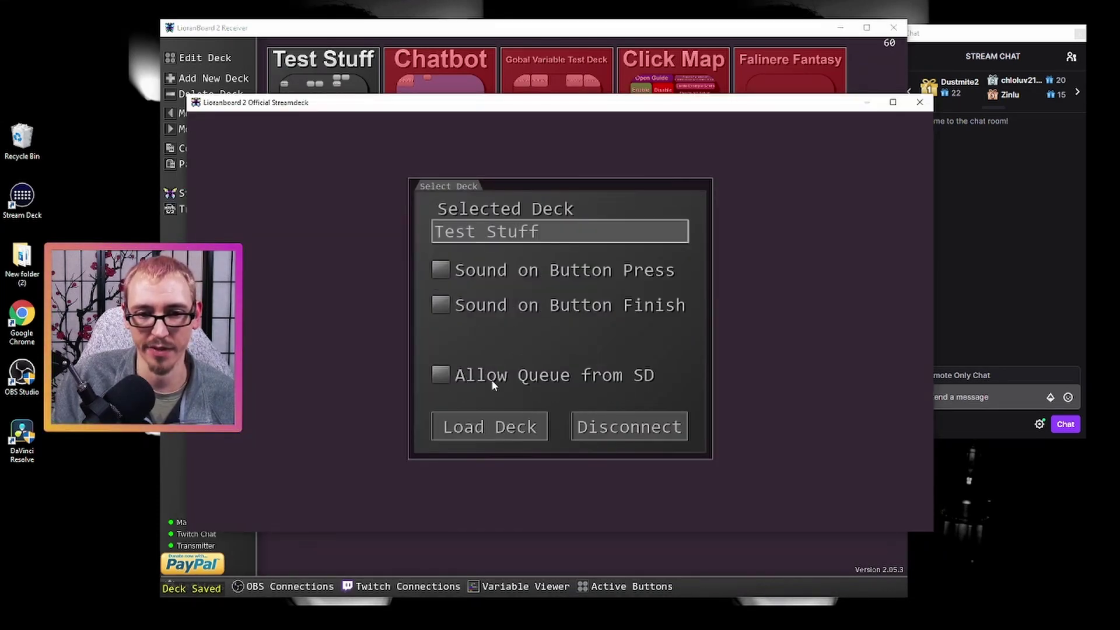
{"action": "left_click", "coordinate": [523, 236]}
{"action": "scroll", "coordinate": [554, 423], "scroll_direction": "down", "scroll_amount": 2}
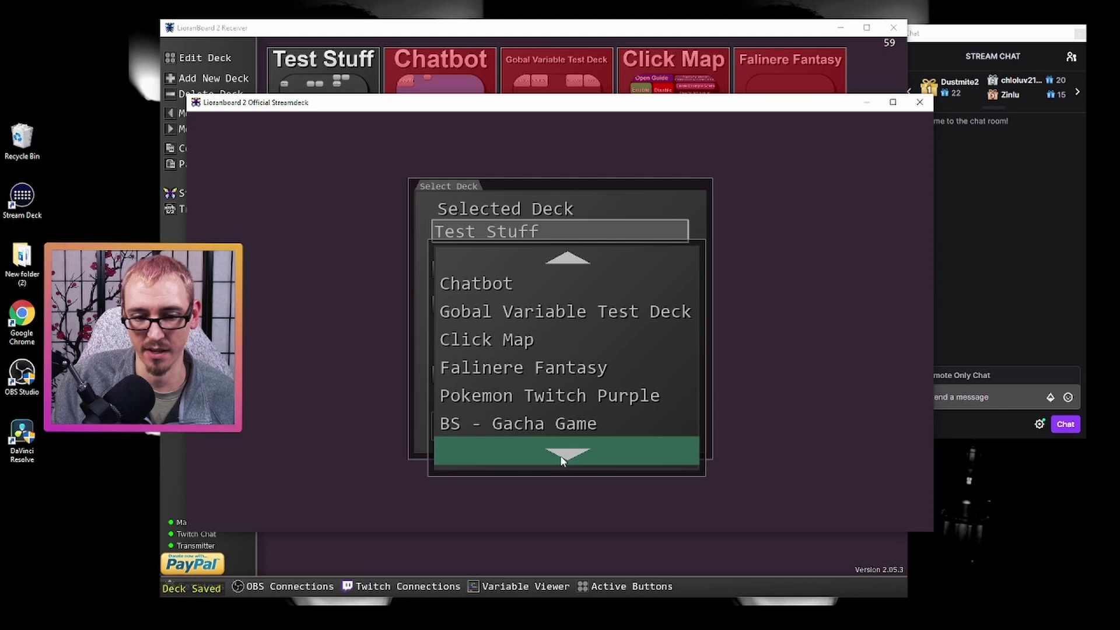
{"action": "scroll", "coordinate": [540, 423], "scroll_direction": "down", "scroll_amount": 1}
{"action": "left_click", "coordinate": [542, 422]}
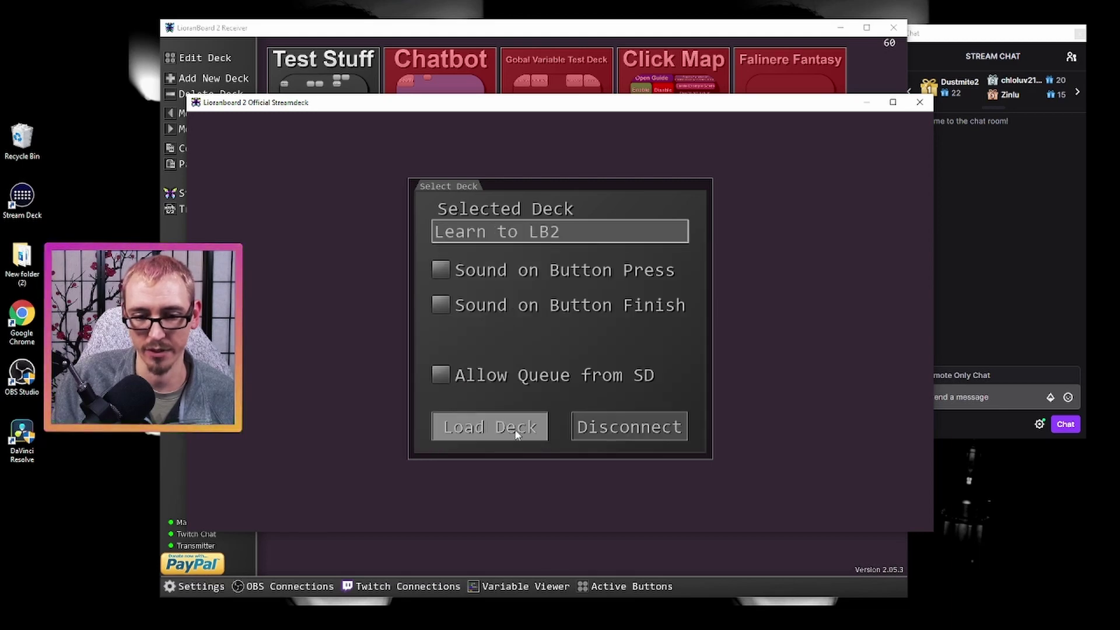
{"action": "left_click", "coordinate": [516, 429]}
{"action": "left_click_drag", "start_coordinate": [558, 108], "coordinate": [467, 115]}
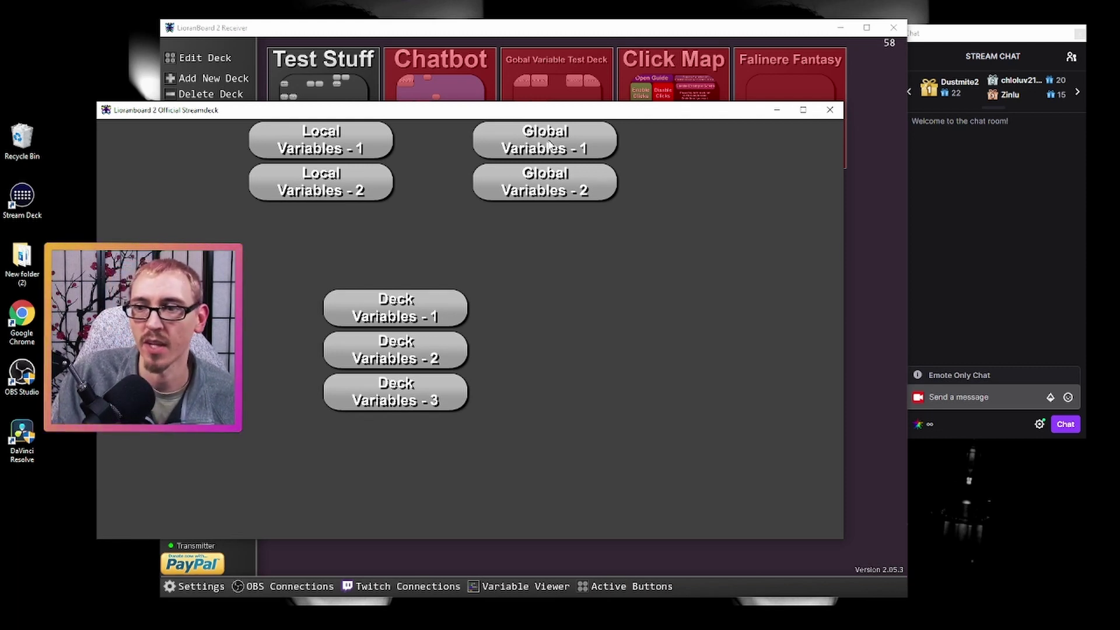
Press Global Variables - 1 on the Streamdeck and check that chat shows 40.
{"action": "left_click", "coordinate": [547, 146]}
{"action": "left_click", "coordinate": [981, 172]}
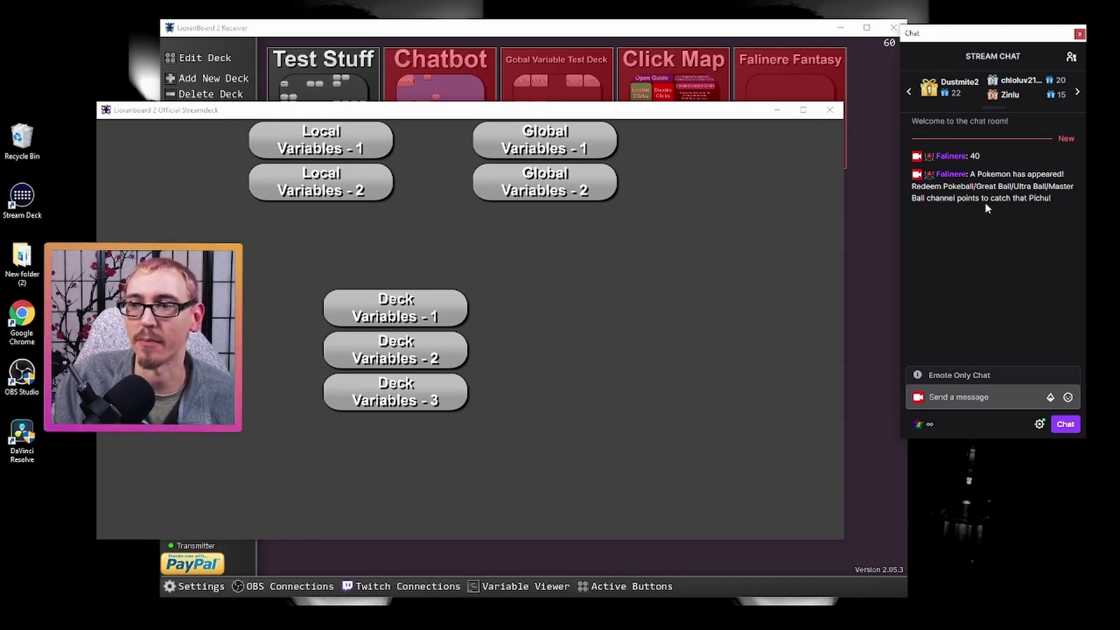
{"action": "left_click", "coordinate": [692, 28]}
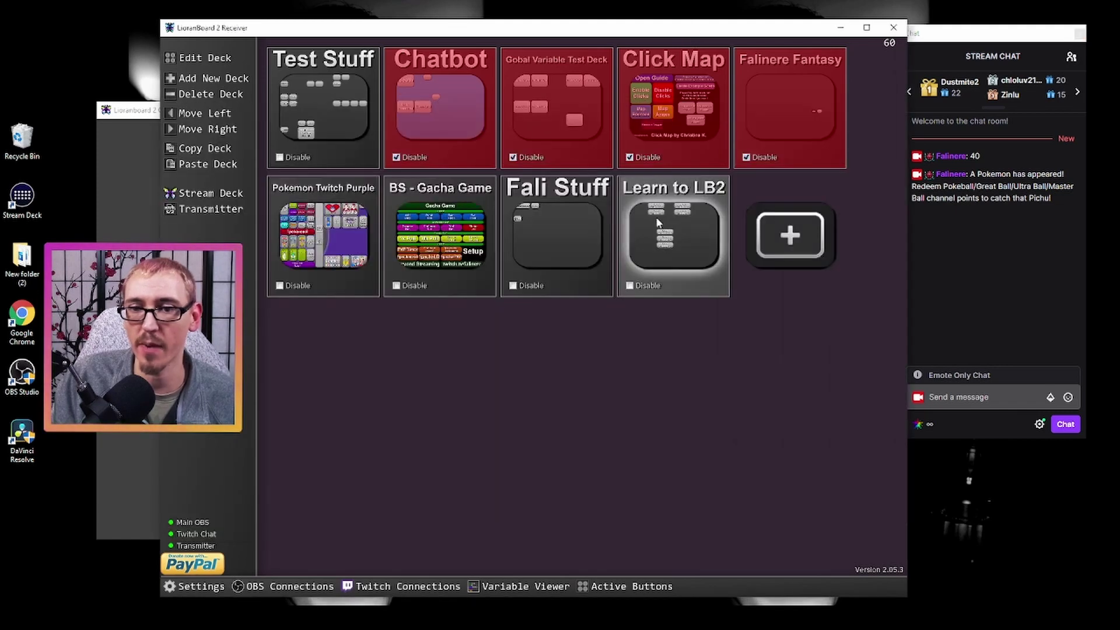
Edit the Learn to LB2 deck, review Global Variables - 1's value 40 and chat message, and save.
{"action": "right_click", "coordinate": [657, 222]}
{"action": "left_click", "coordinate": [667, 226]}
{"action": "right_click", "coordinate": [618, 127]}
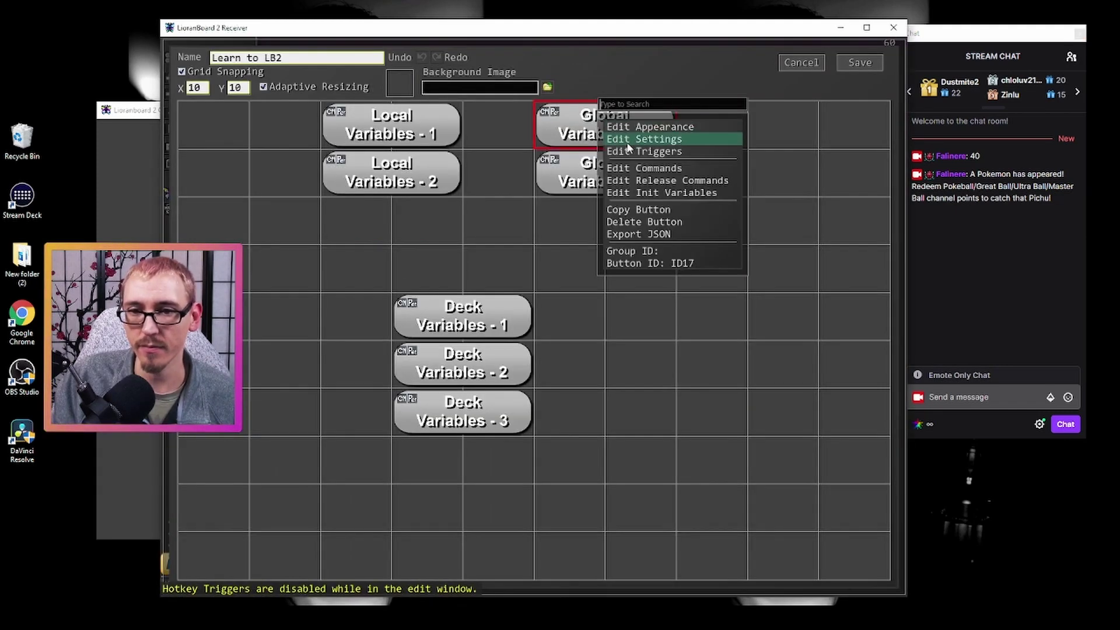
{"action": "left_click", "coordinate": [633, 168]}
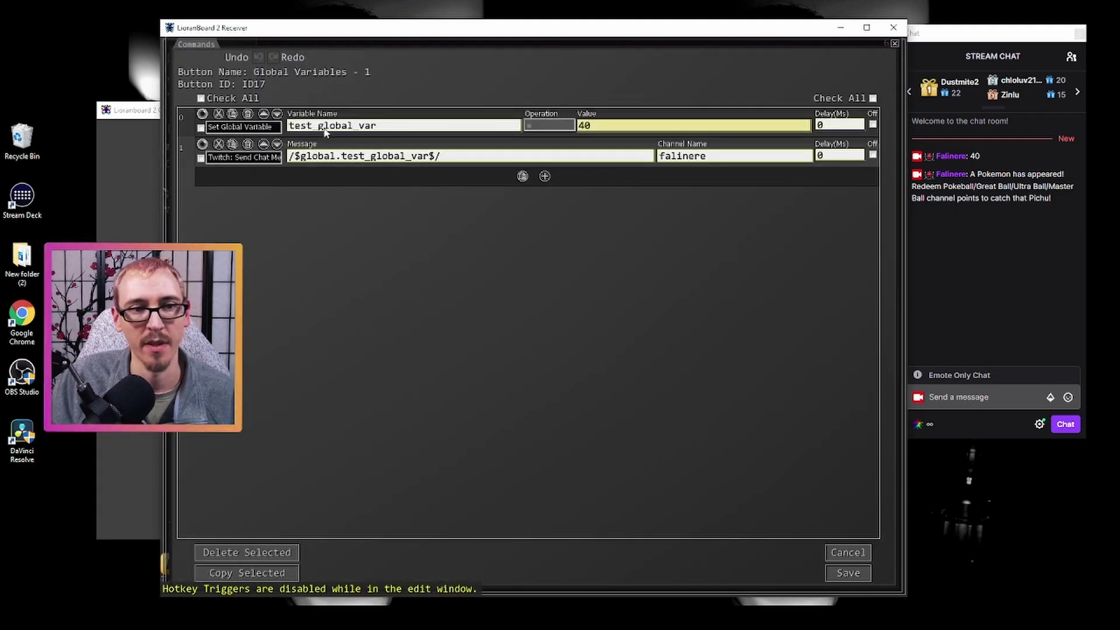
{"action": "left_click", "coordinate": [577, 128]}
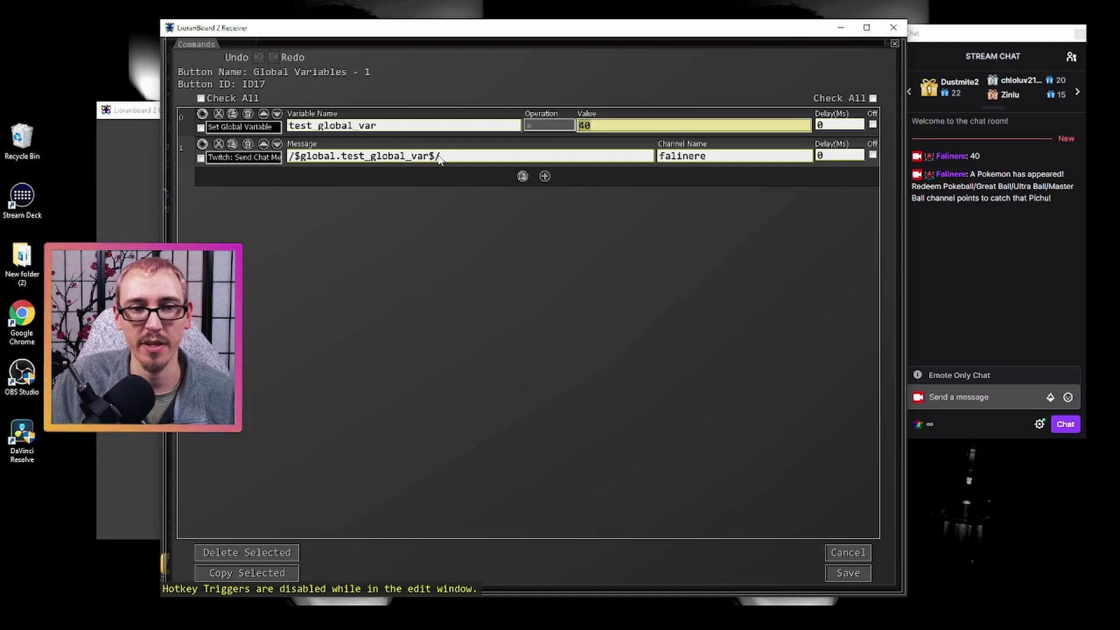
{"action": "left_click_drag", "start_coordinate": [442, 156], "coordinate": [288, 160]}
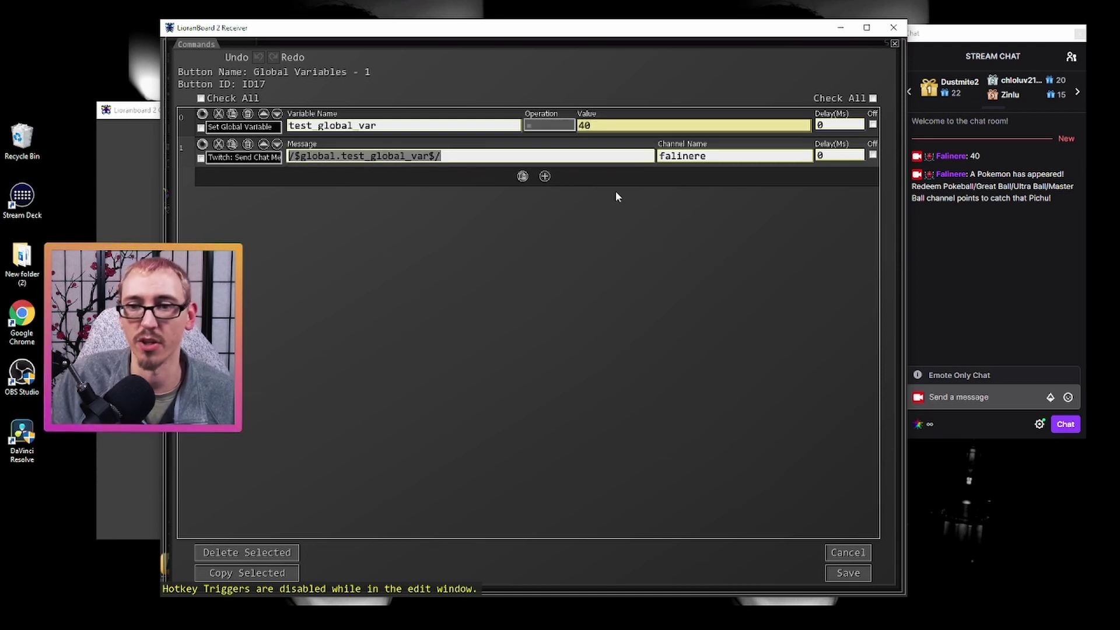
{"action": "left_click", "coordinate": [851, 575]}
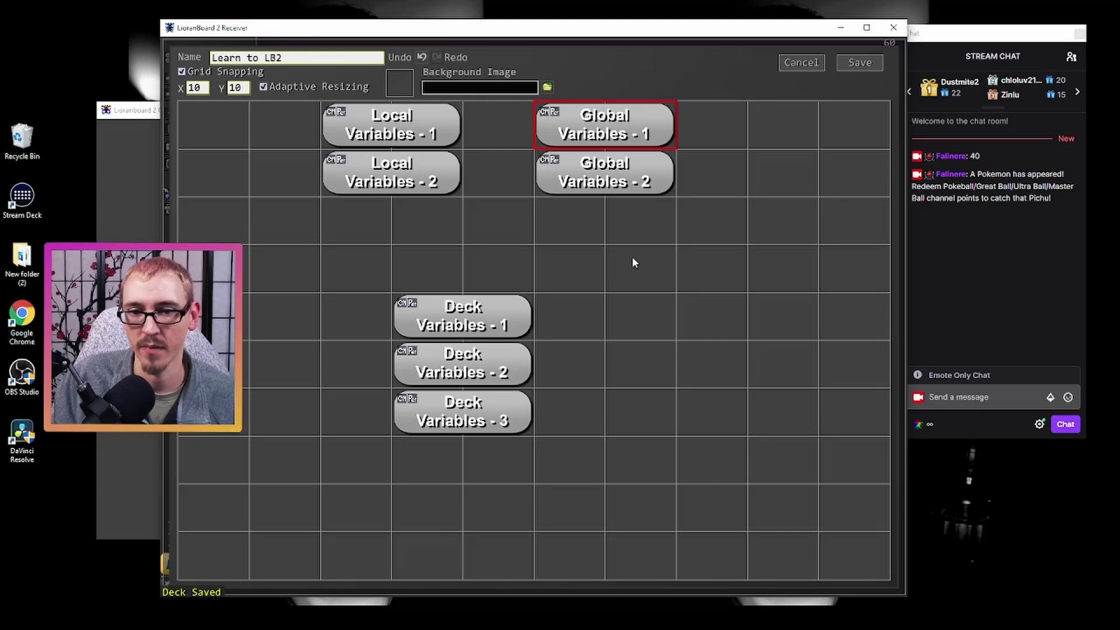
Review the Global Variables - 2 commands: the variable read, its saved name and the chat message.
{"action": "double_click", "coordinate": [593, 177]}
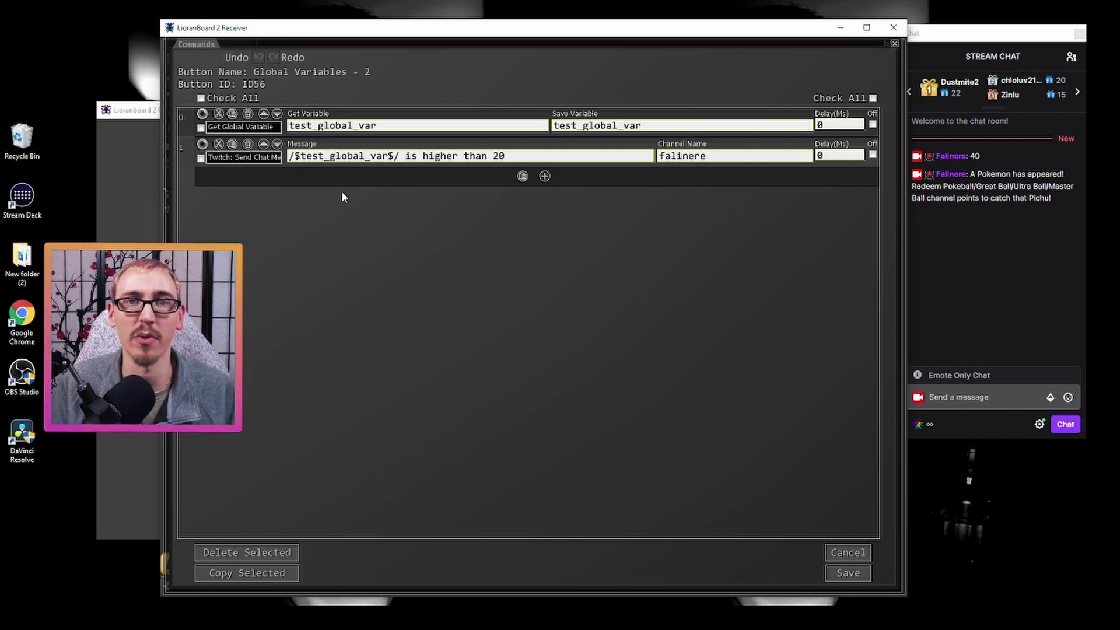
{"action": "left_click", "coordinate": [302, 156]}
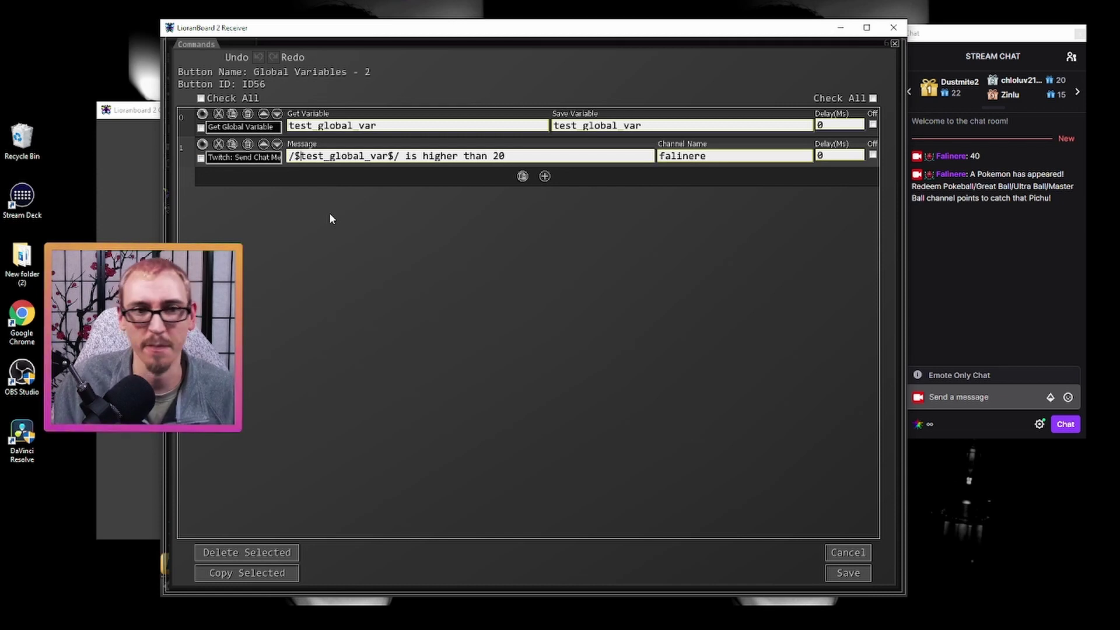
{"action": "left_click", "coordinate": [230, 128]}
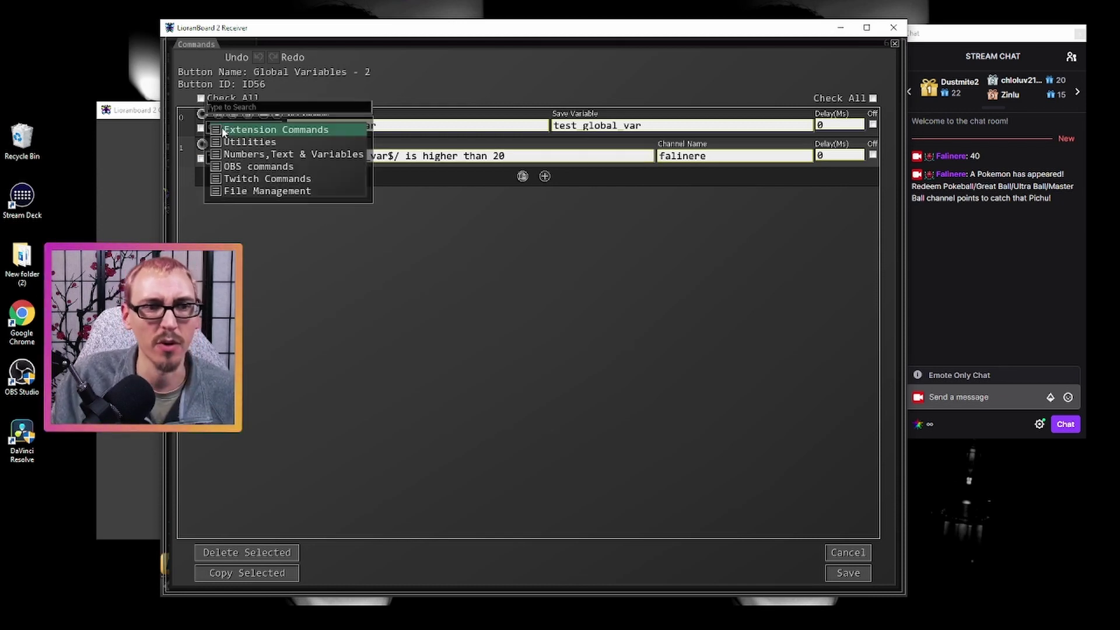
{"action": "left_click", "coordinate": [416, 277]}
{"action": "left_click_drag", "start_coordinate": [377, 127], "coordinate": [287, 129]}
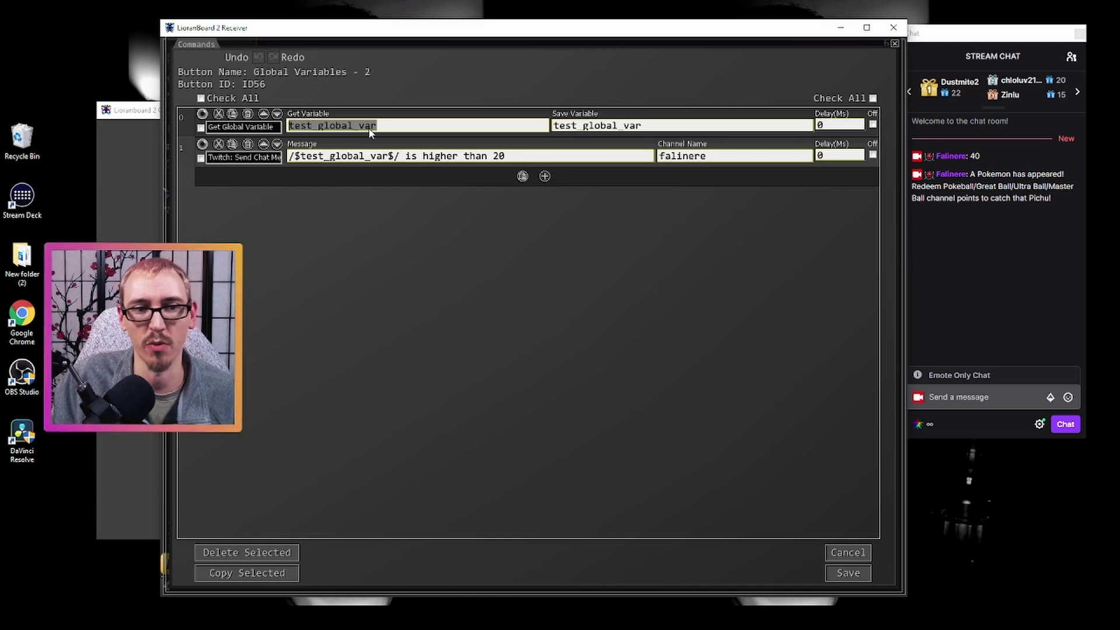
{"action": "left_click_drag", "start_coordinate": [647, 127], "coordinate": [554, 130]}
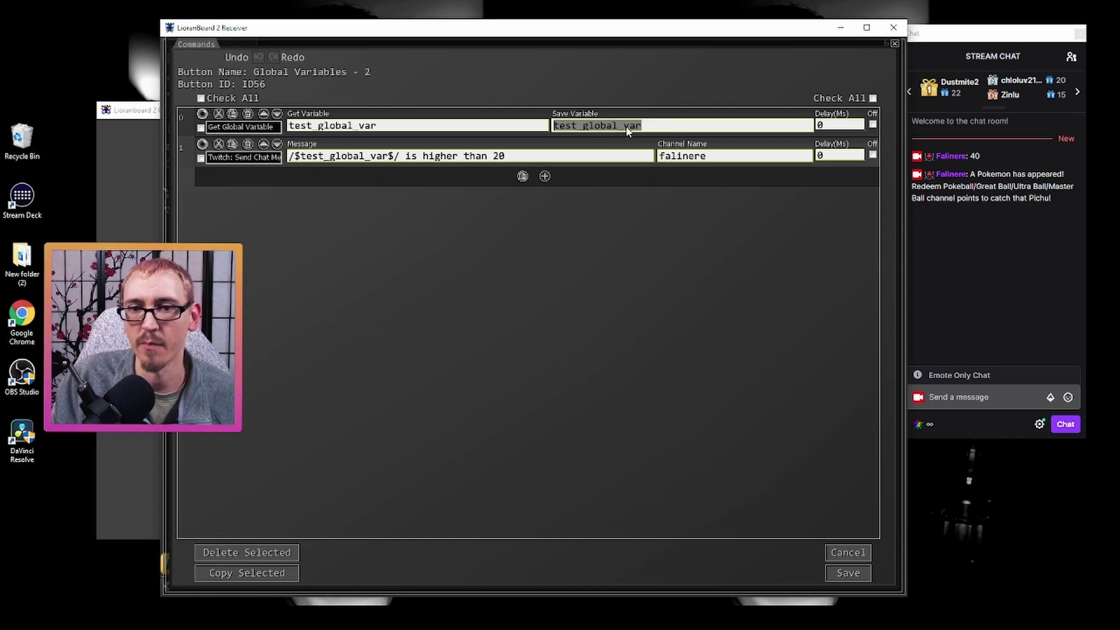
{"action": "left_click_drag", "start_coordinate": [645, 128], "coordinate": [554, 129]}
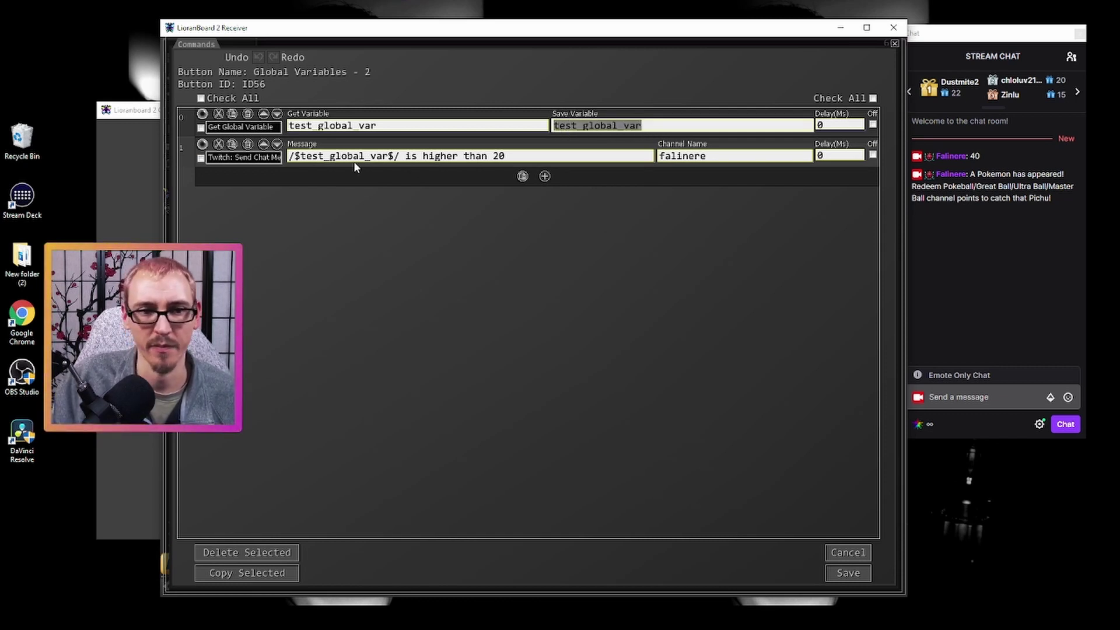
Insert 'global.' after /$ so the message reads /$global.test_global_var$/ is higher than 20.
{"action": "left_click_drag", "start_coordinate": [301, 157], "coordinate": [389, 159]}
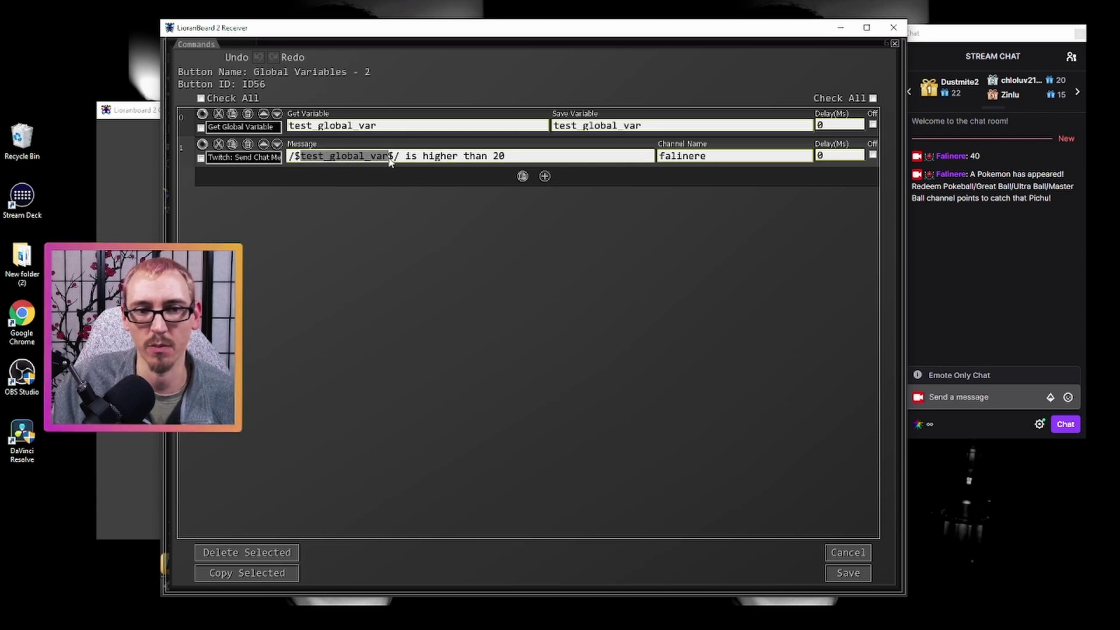
{"action": "left_click", "coordinate": [301, 160]}
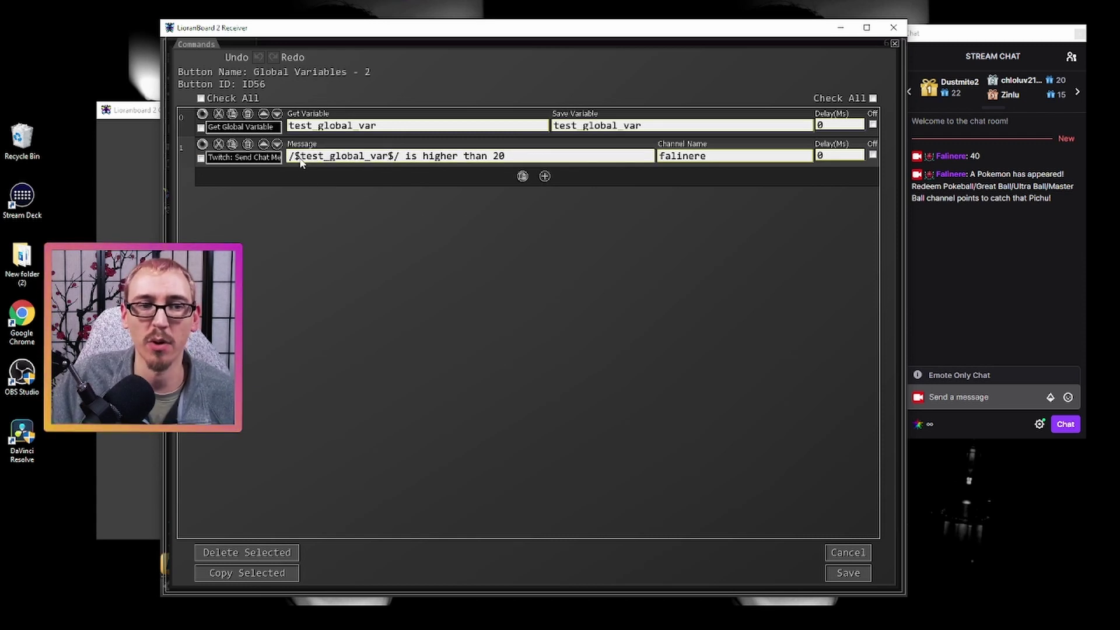
{"action": "type", "text": "global."}
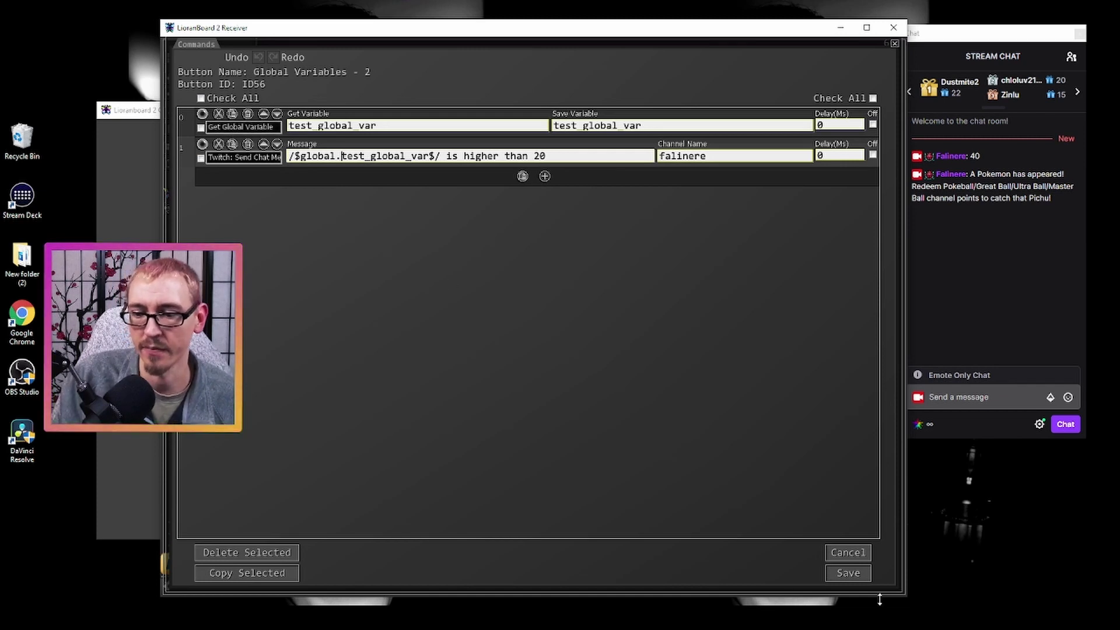
Remove the global. prefix from the Global Variables - 2 message and save.
{"action": "left_click_drag", "start_coordinate": [341, 155], "coordinate": [299, 156]}
{"action": "key", "text": "BackSpace"}
{"action": "left_click", "coordinate": [848, 573]}
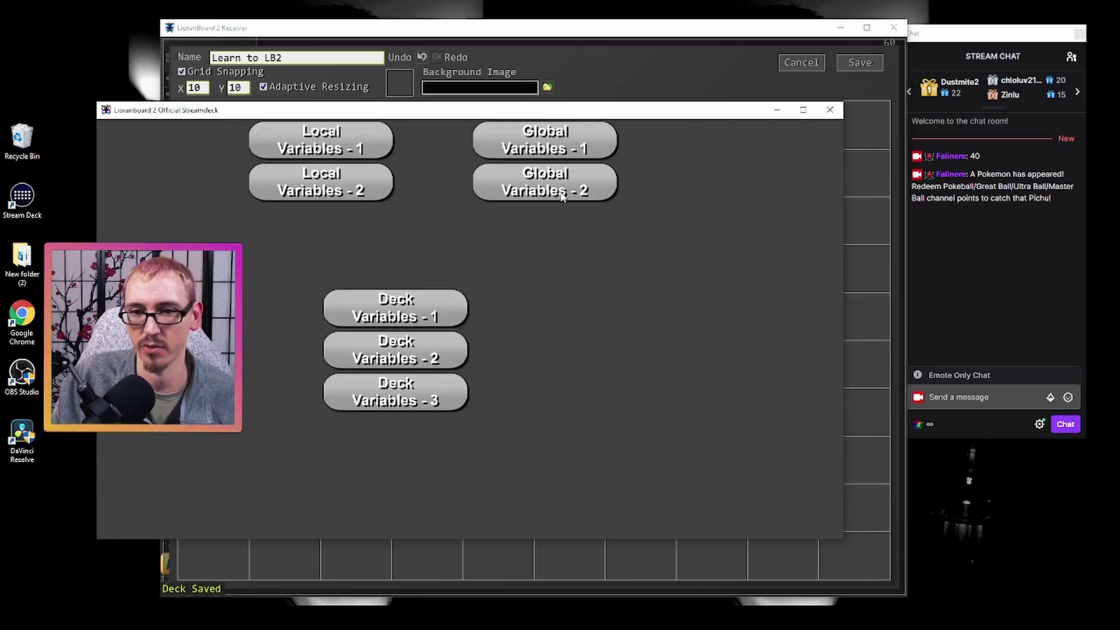
Fire Global Variables - 2 to post '40 is higher than 20', then recheck and save its commands.
{"action": "left_click", "coordinate": [561, 196]}
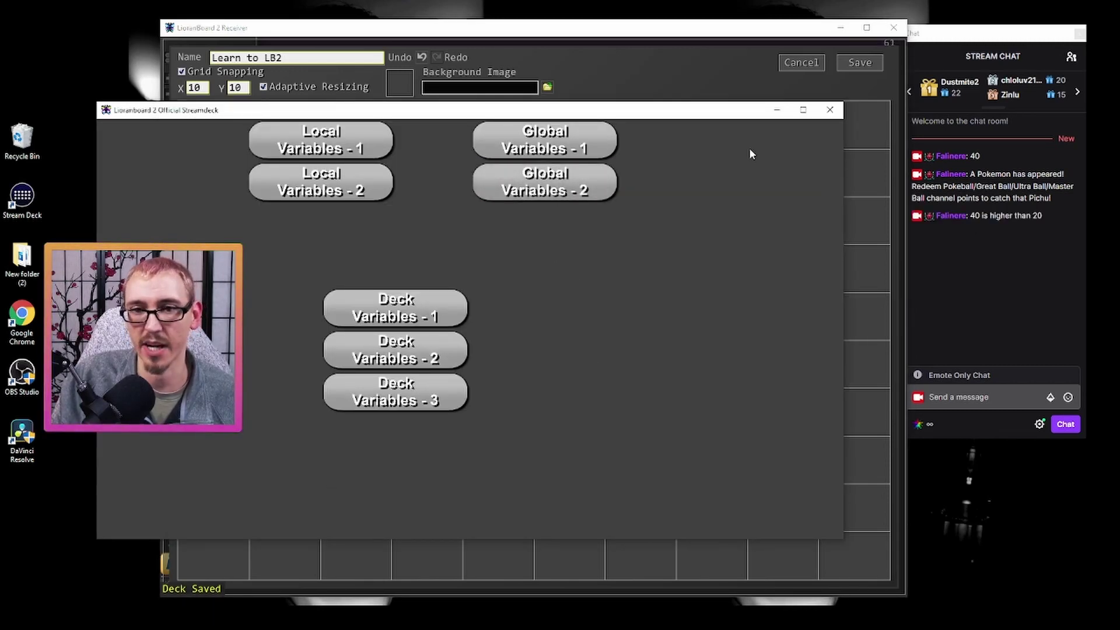
{"action": "key", "text": "alt+Tab"}
{"action": "right_click", "coordinate": [626, 167]}
{"action": "left_click", "coordinate": [642, 210]}
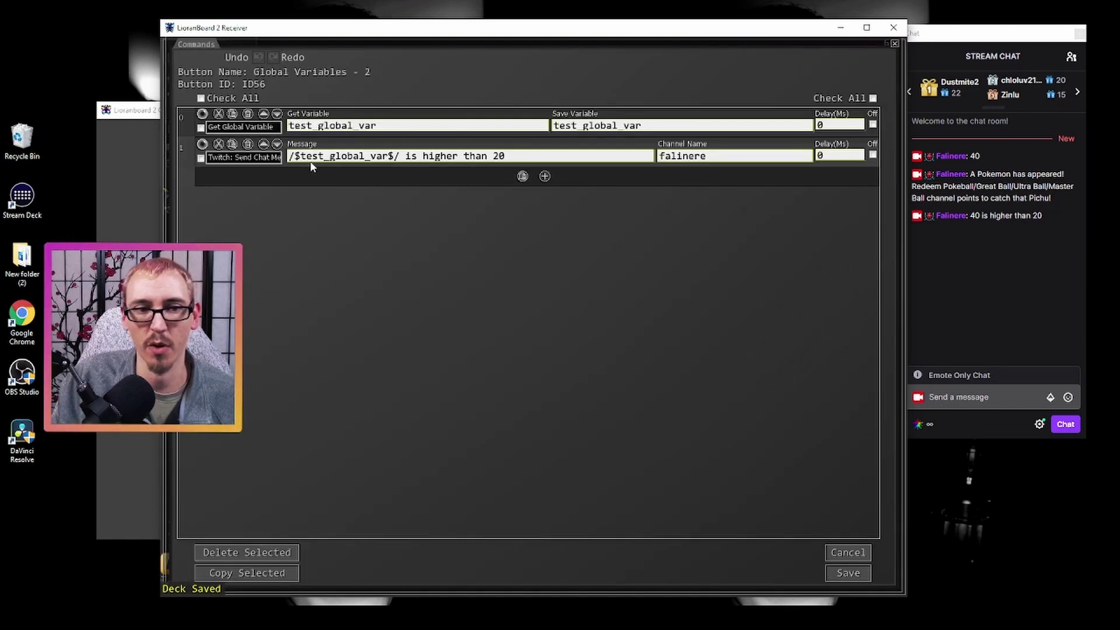
{"action": "left_click_drag", "start_coordinate": [301, 157], "coordinate": [389, 156]}
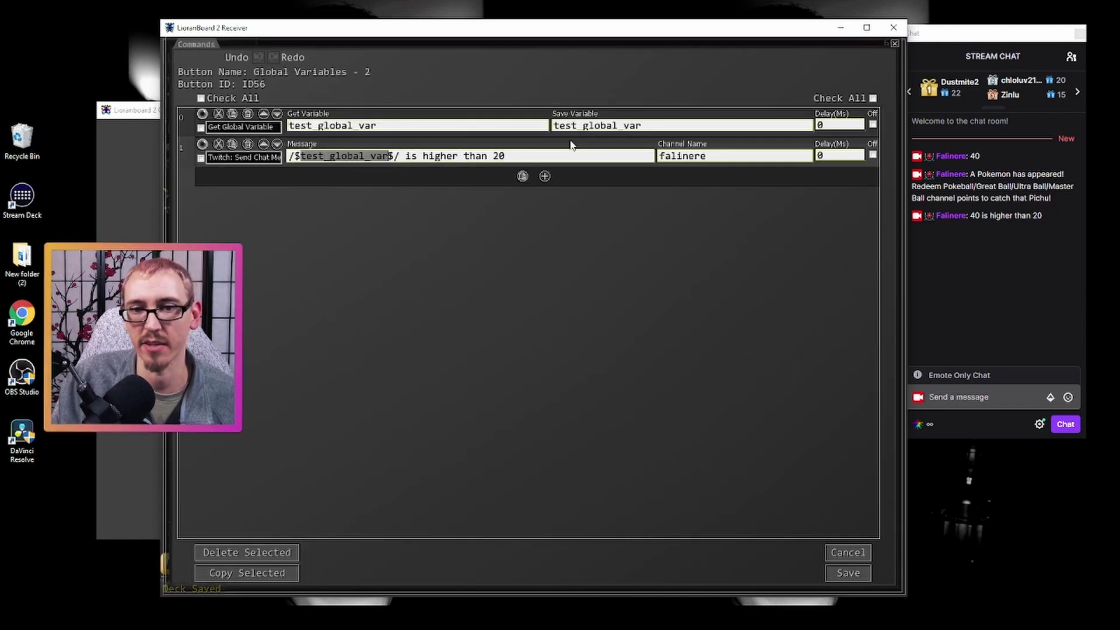
{"action": "left_click_drag", "start_coordinate": [641, 126], "coordinate": [554, 126]}
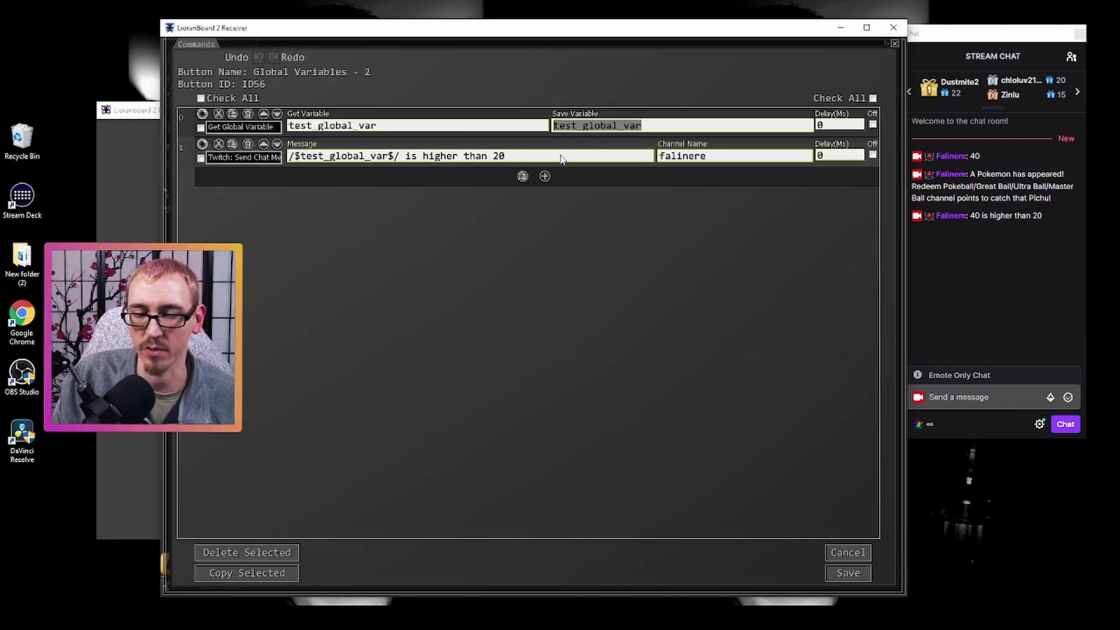
{"action": "left_click", "coordinate": [846, 574]}
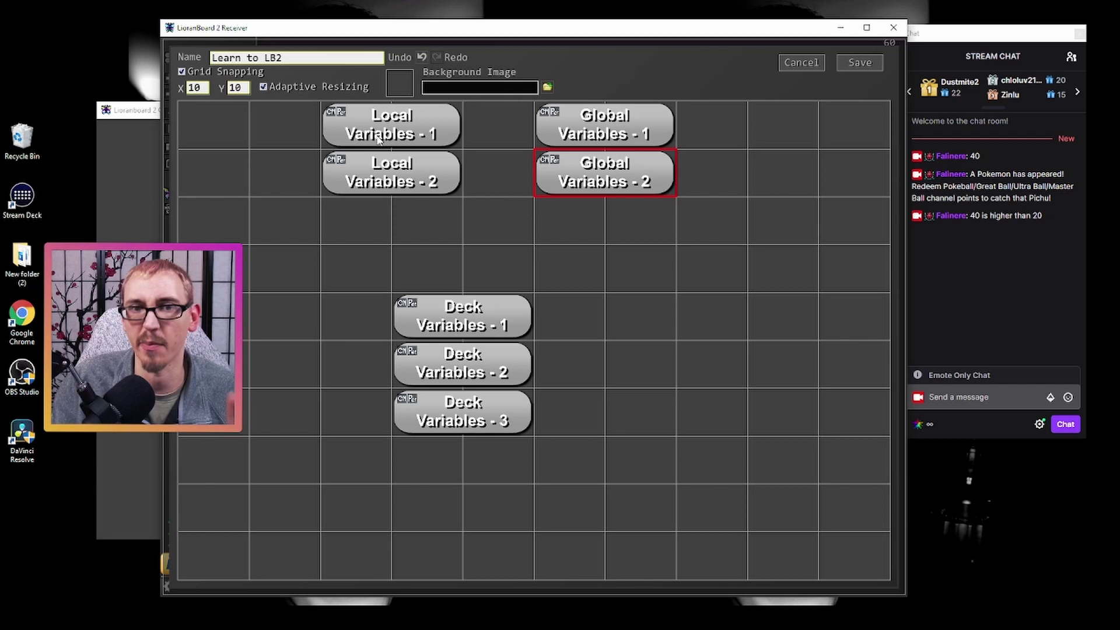
Review Local Variables - 1 setting test_local_var to 15 and posting it to chat, then return to the Streamdeck.
{"action": "double_click", "coordinate": [378, 137]}
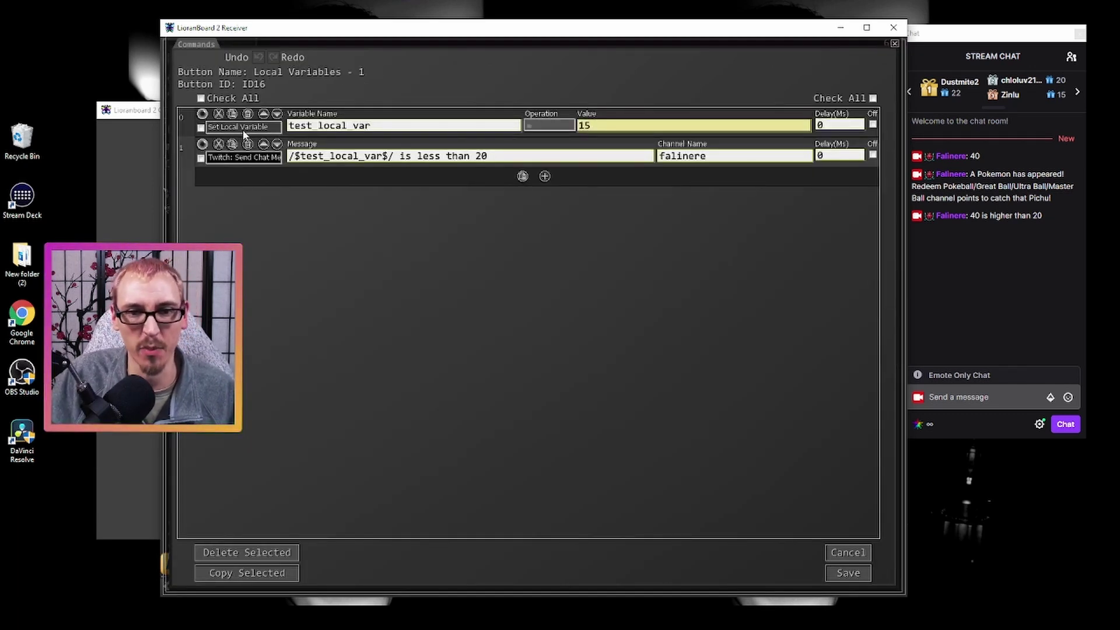
{"action": "left_click_drag", "start_coordinate": [381, 133], "coordinate": [286, 133]}
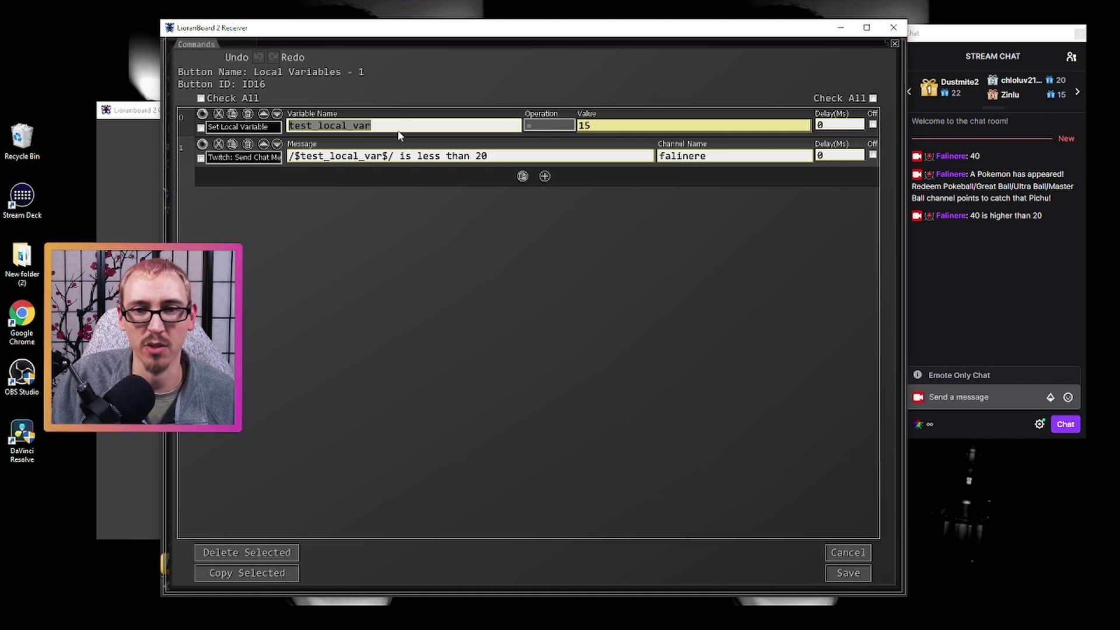
{"action": "left_click", "coordinate": [591, 128]}
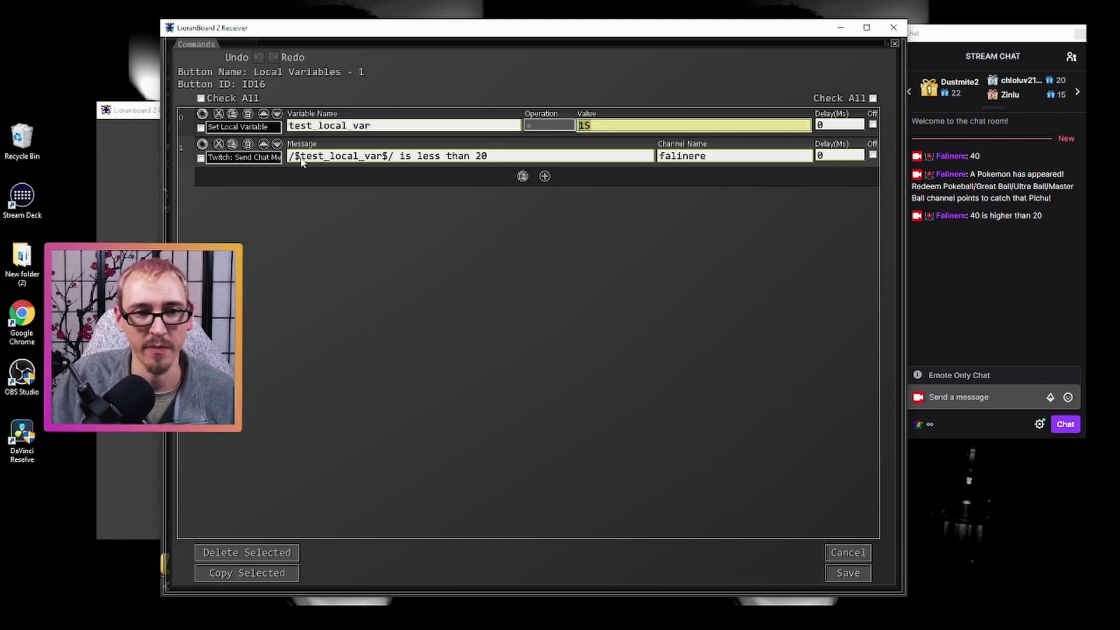
{"action": "left_click_drag", "start_coordinate": [301, 159], "coordinate": [384, 162]}
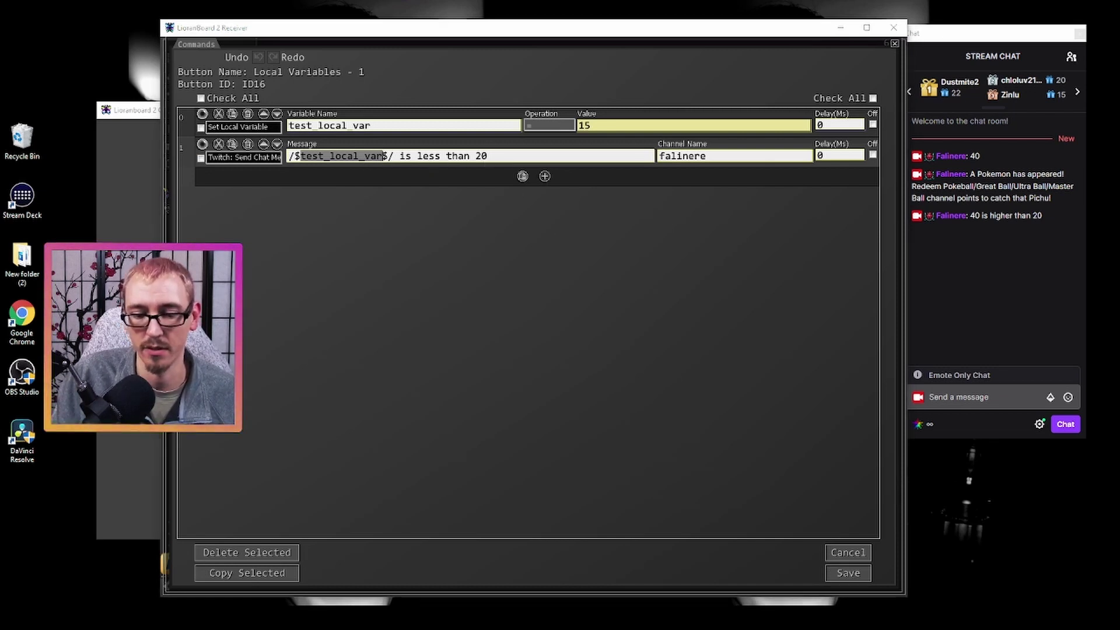
{"action": "key", "text": "alt+Tab"}
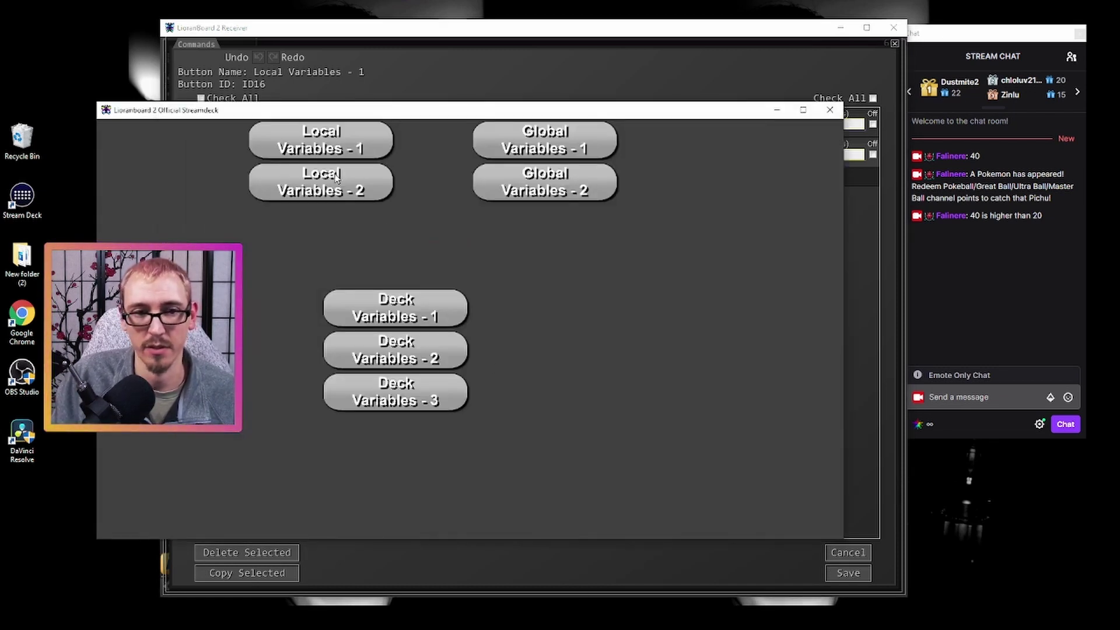
Trigger Local Variables - 1 so chat shows '15 is less than 20', then save its commands.
{"action": "left_click", "coordinate": [311, 143]}
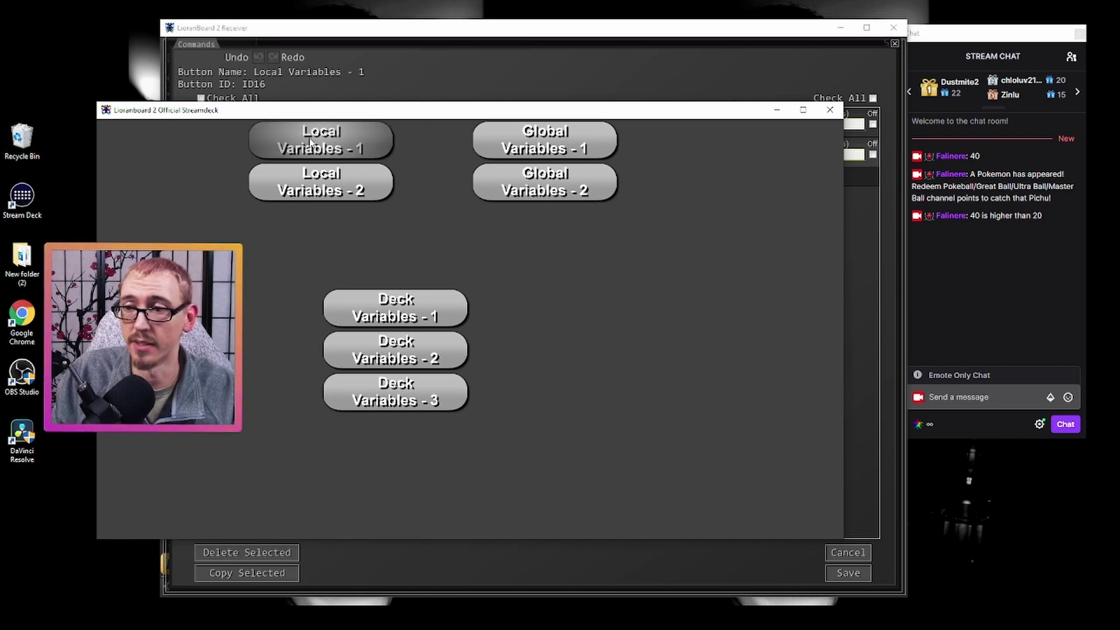
{"action": "left_click", "coordinate": [673, 43]}
{"action": "left_click", "coordinate": [848, 572]}
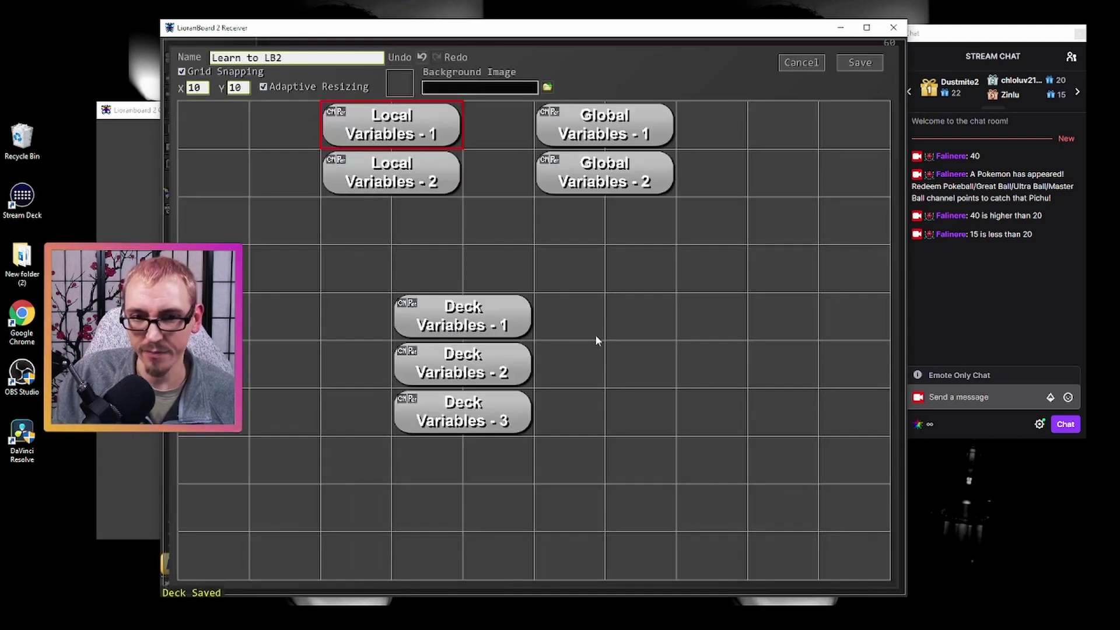
Review Local Variables - 2's message and trigger it, posting 'undefined is less than 20'.
{"action": "double_click", "coordinate": [394, 179]}
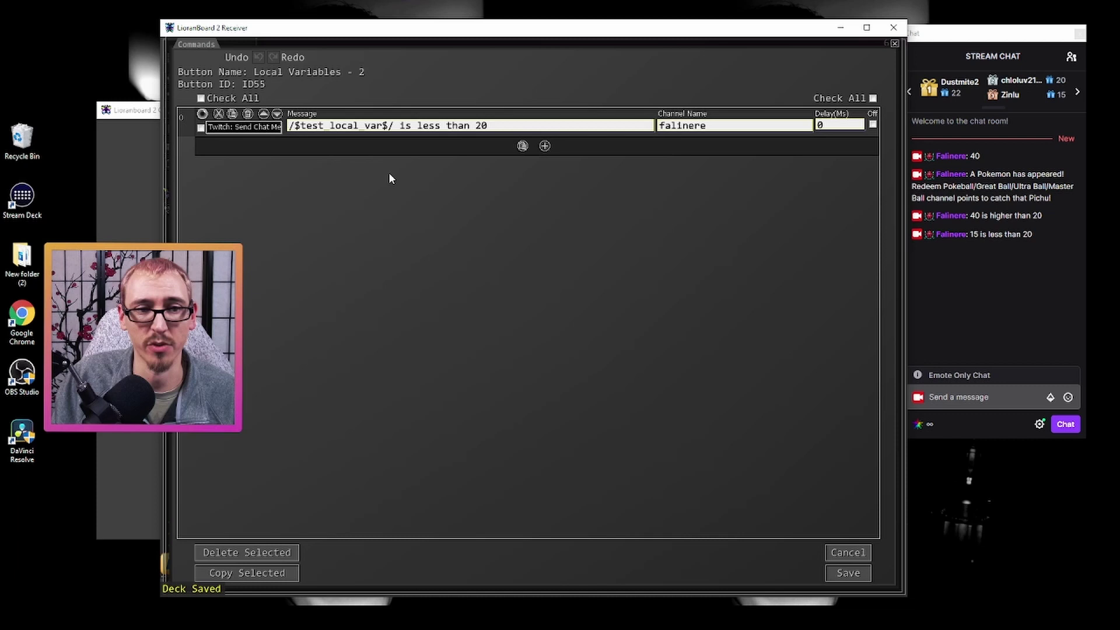
{"action": "left_click_drag", "start_coordinate": [301, 127], "coordinate": [384, 134]}
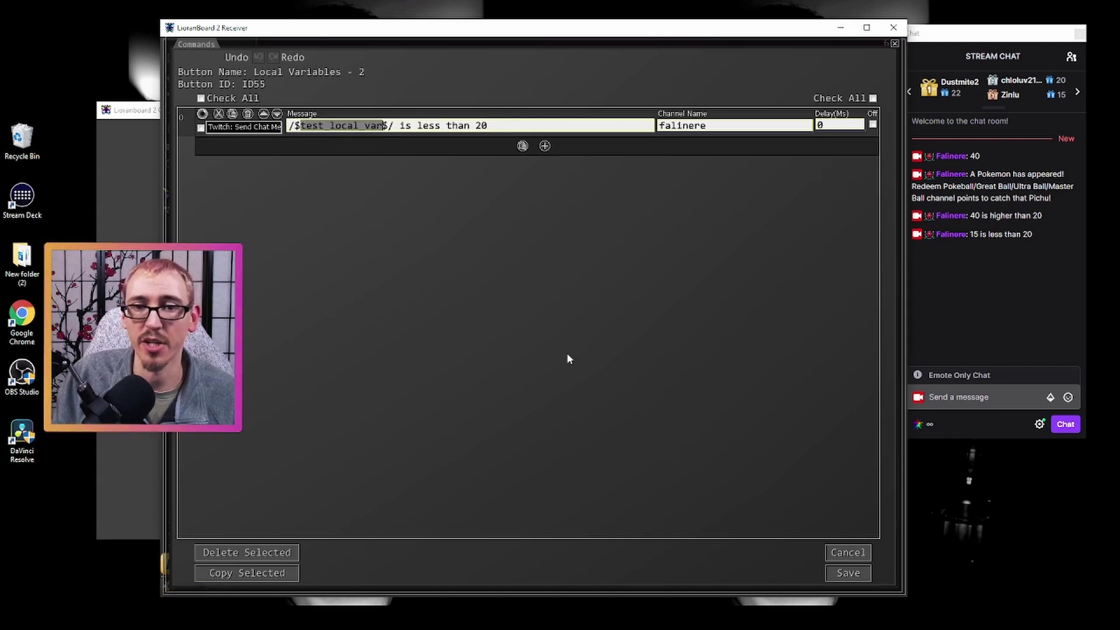
{"action": "key", "text": "alt+Tab"}
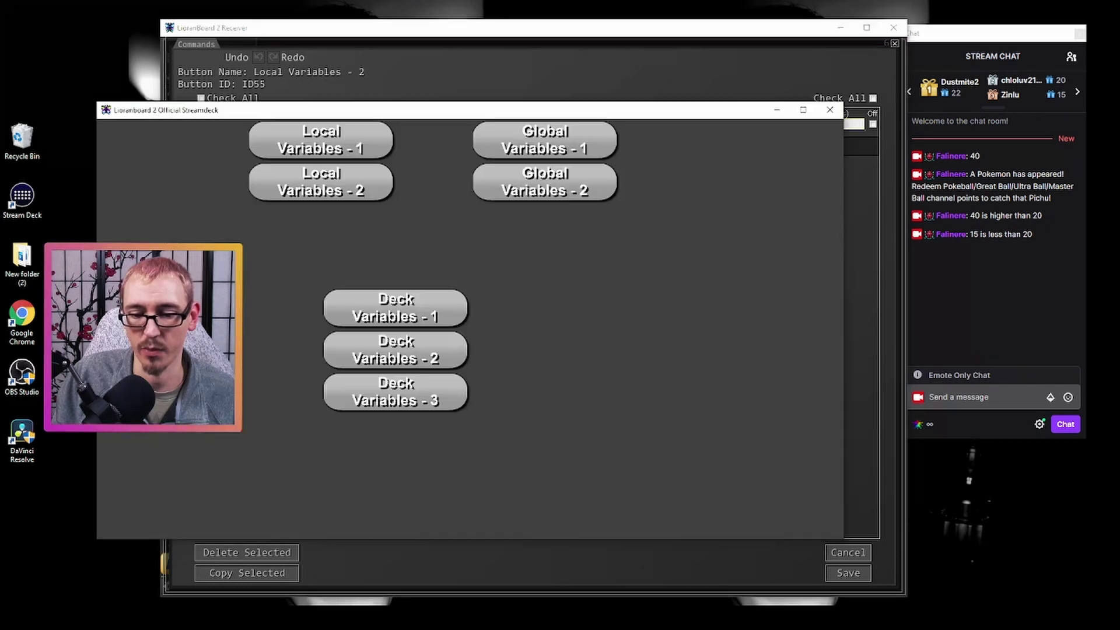
{"action": "left_click", "coordinate": [341, 185]}
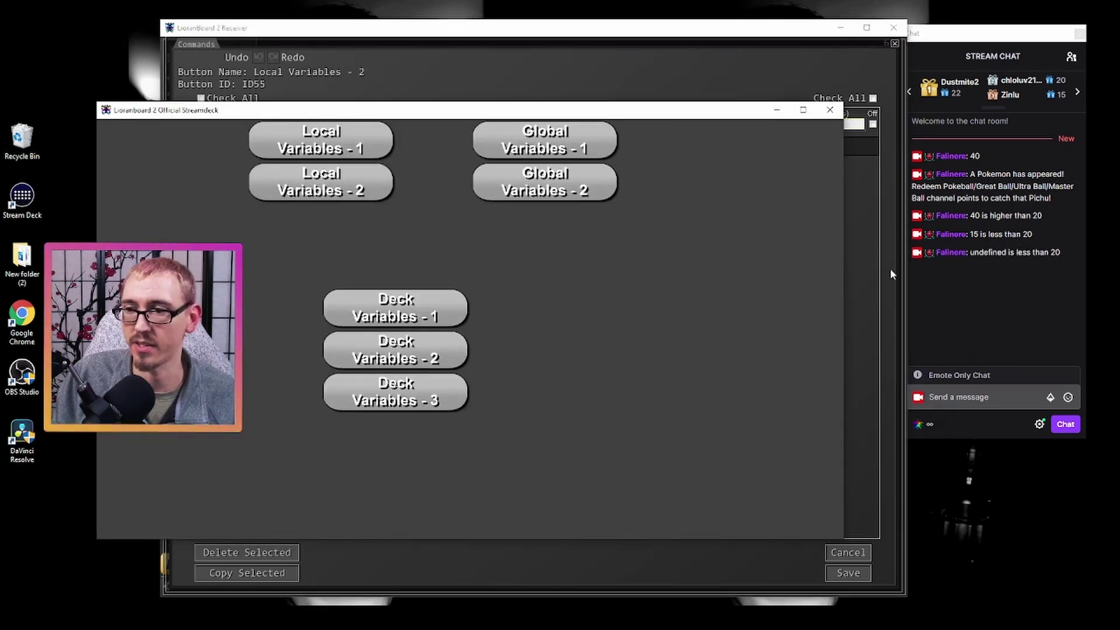
{"action": "left_click", "coordinate": [538, 82]}
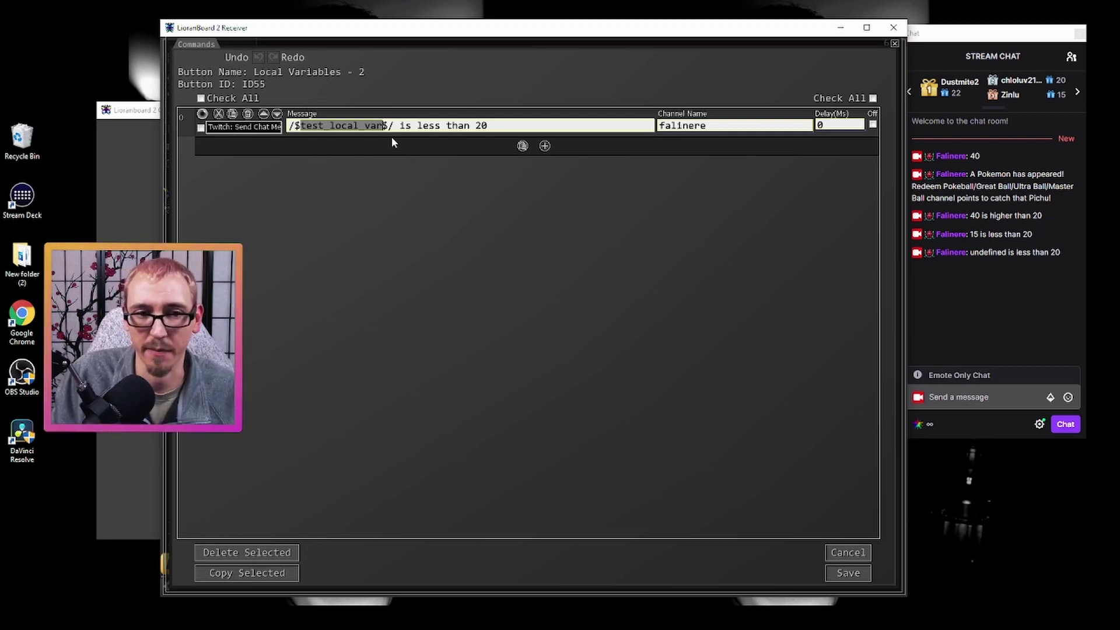
Save Local Variables - 2 and look up Local Variables - 1's button ID, ID16.
{"action": "left_click", "coordinate": [854, 584]}
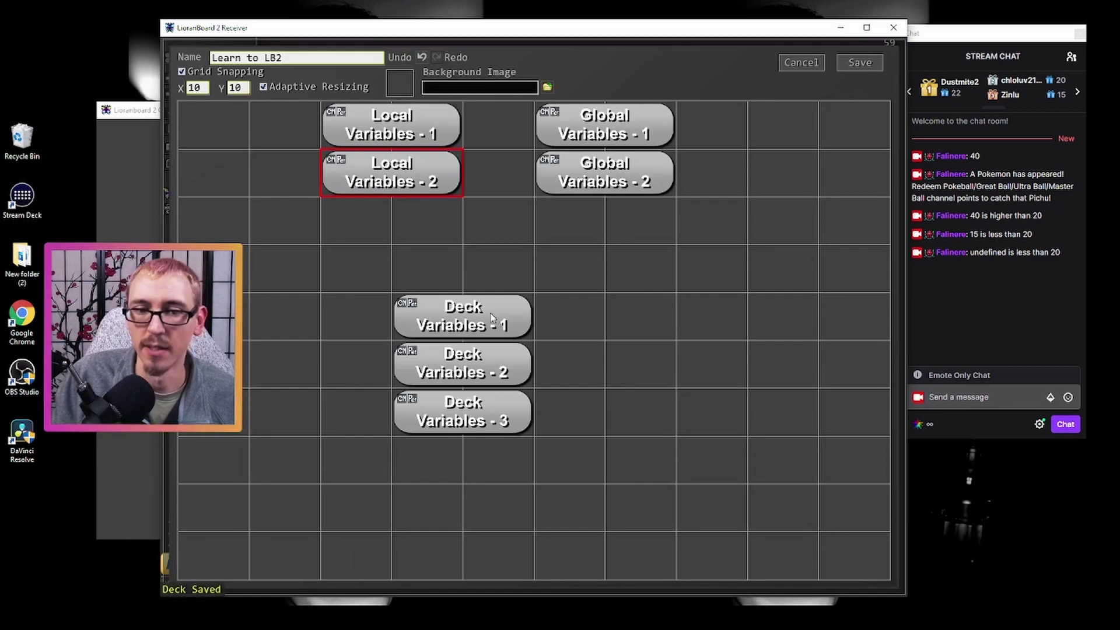
{"action": "double_click", "coordinate": [386, 135]}
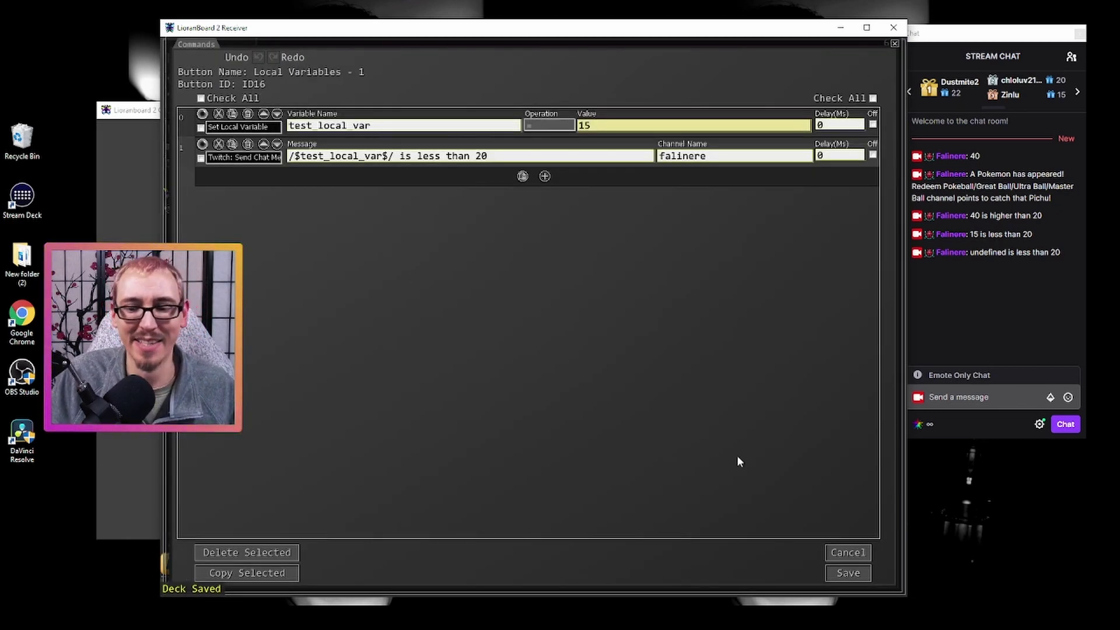
{"action": "left_click", "coordinate": [848, 573]}
{"action": "right_click", "coordinate": [439, 128]}
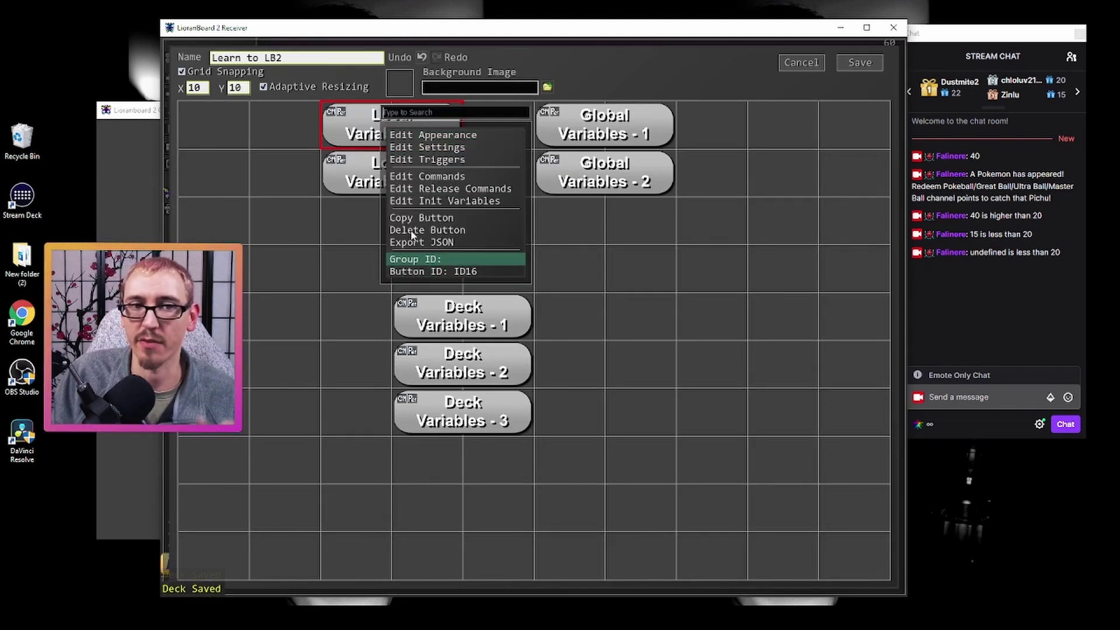
{"action": "left_click", "coordinate": [353, 175]}
Insert 'ID16.' into Local Variables - 2's message to read /$ID16.test_local_var$/ and save.
{"action": "double_click", "coordinate": [353, 175]}
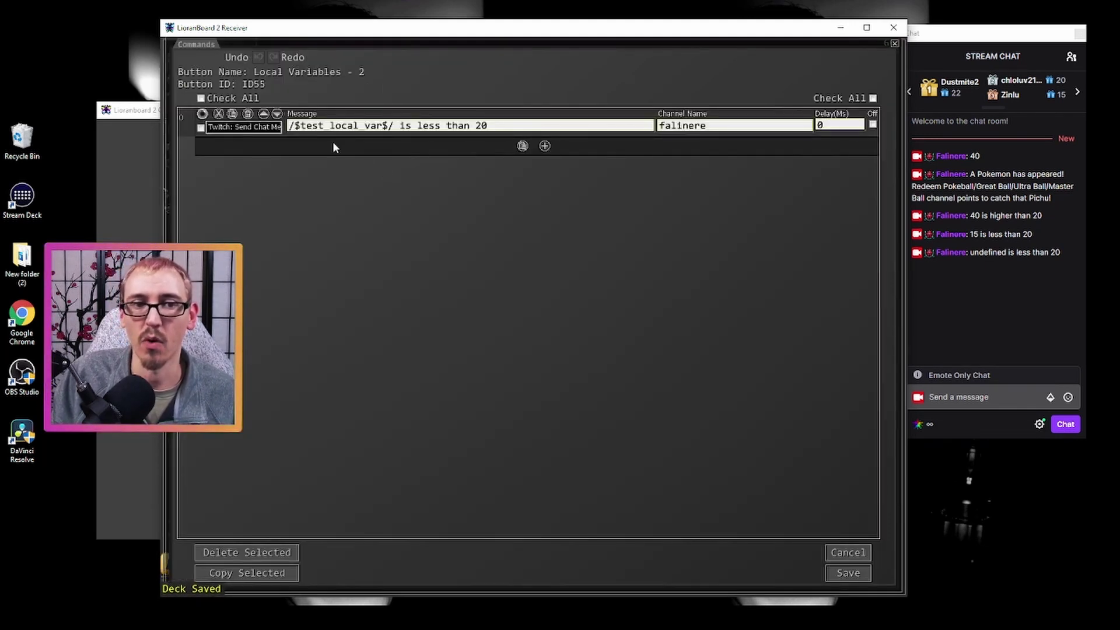
{"action": "left_click", "coordinate": [298, 128]}
{"action": "type", "text": "ID1"}
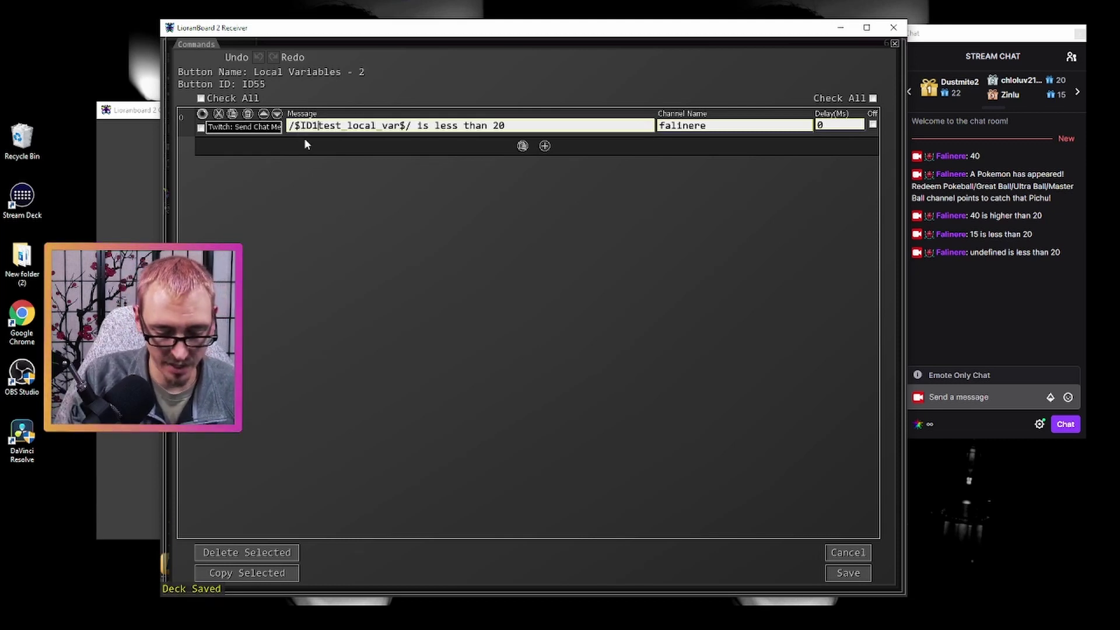
{"action": "type", "text": "6."}
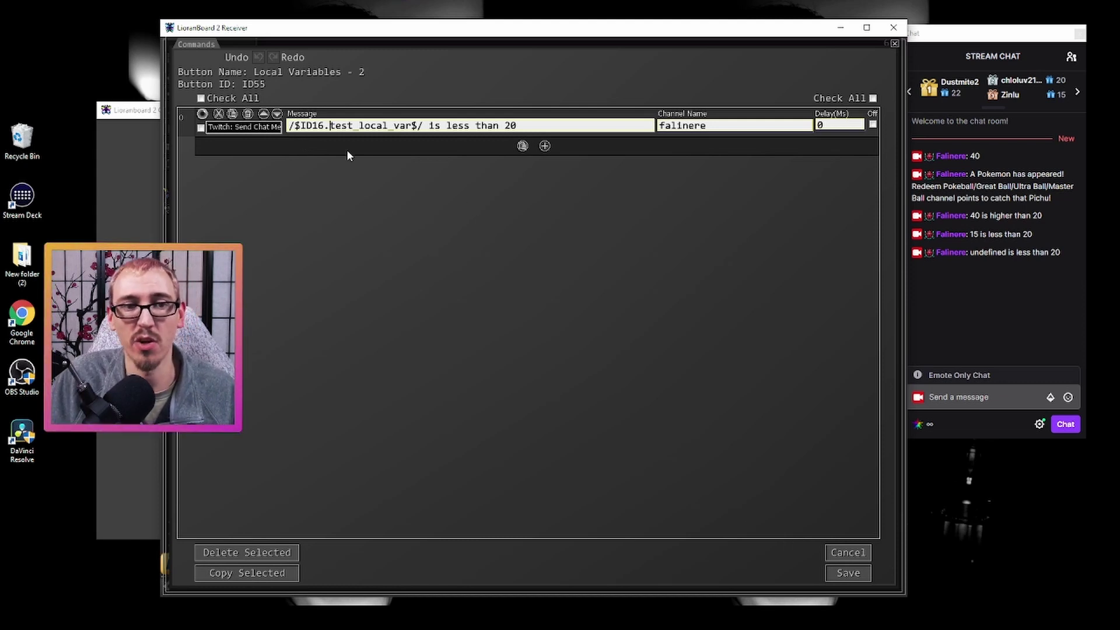
{"action": "left_click_drag", "start_coordinate": [299, 126], "coordinate": [411, 131]}
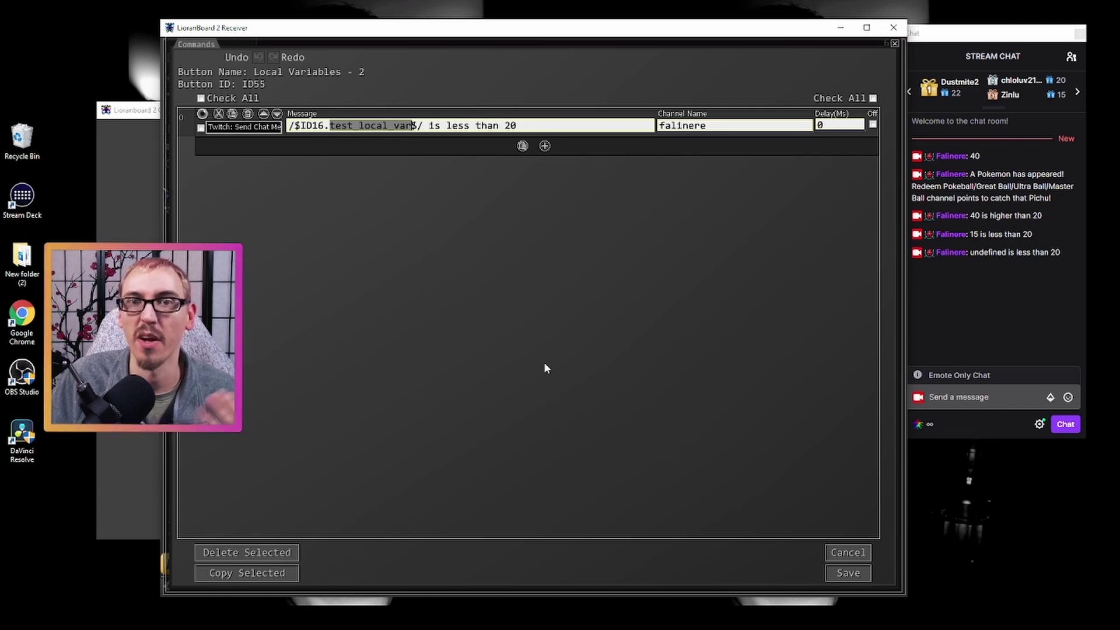
{"action": "left_click", "coordinate": [849, 573]}
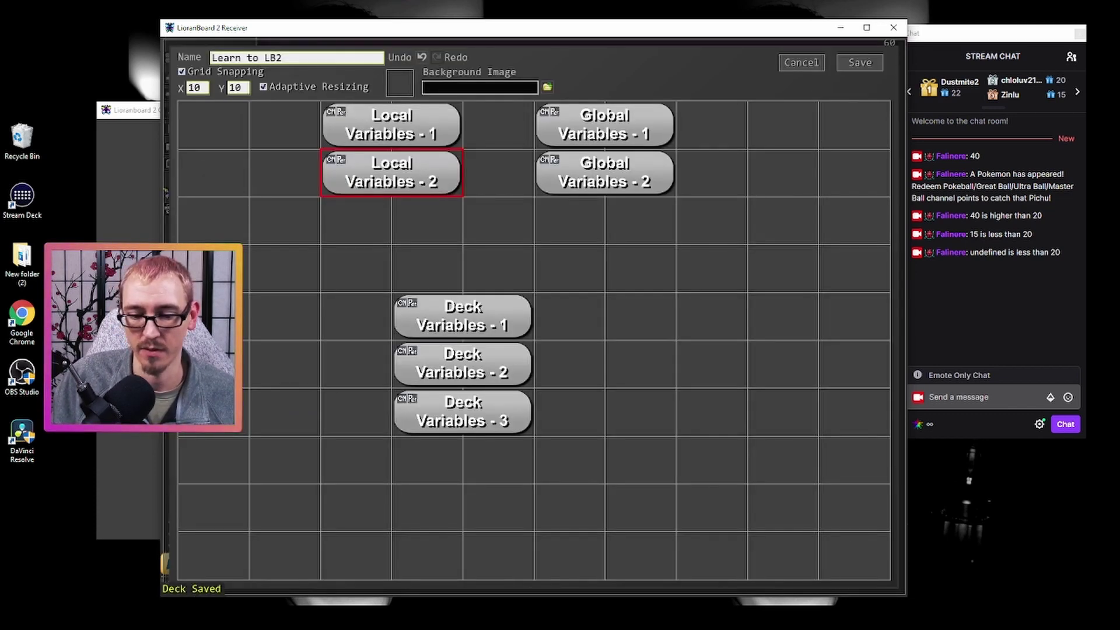
Save the deck, open the Learn to LB2 Streamdeck and fire Local Variables - 2, posting '15 is less than 20'.
{"action": "left_click", "coordinate": [871, 63]}
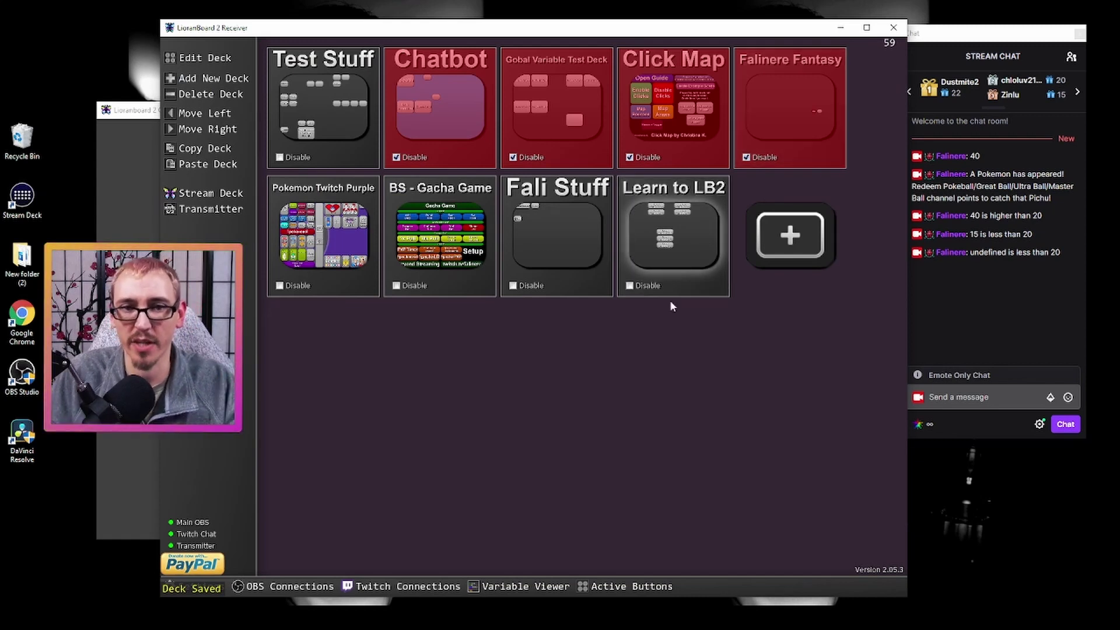
{"action": "double_click", "coordinate": [676, 247]}
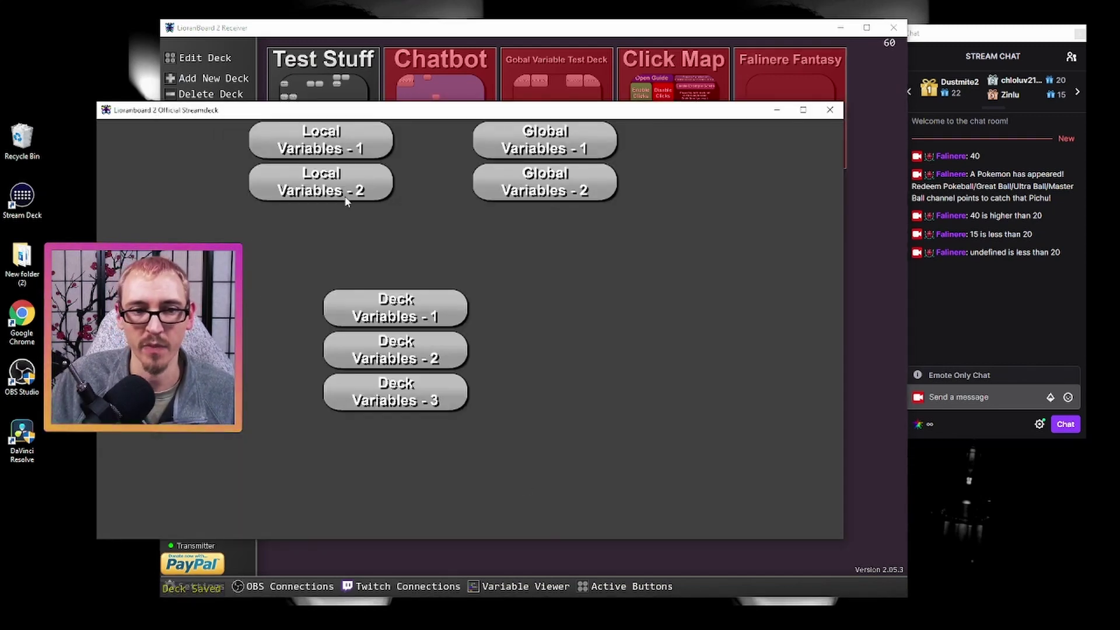
{"action": "left_click", "coordinate": [345, 198]}
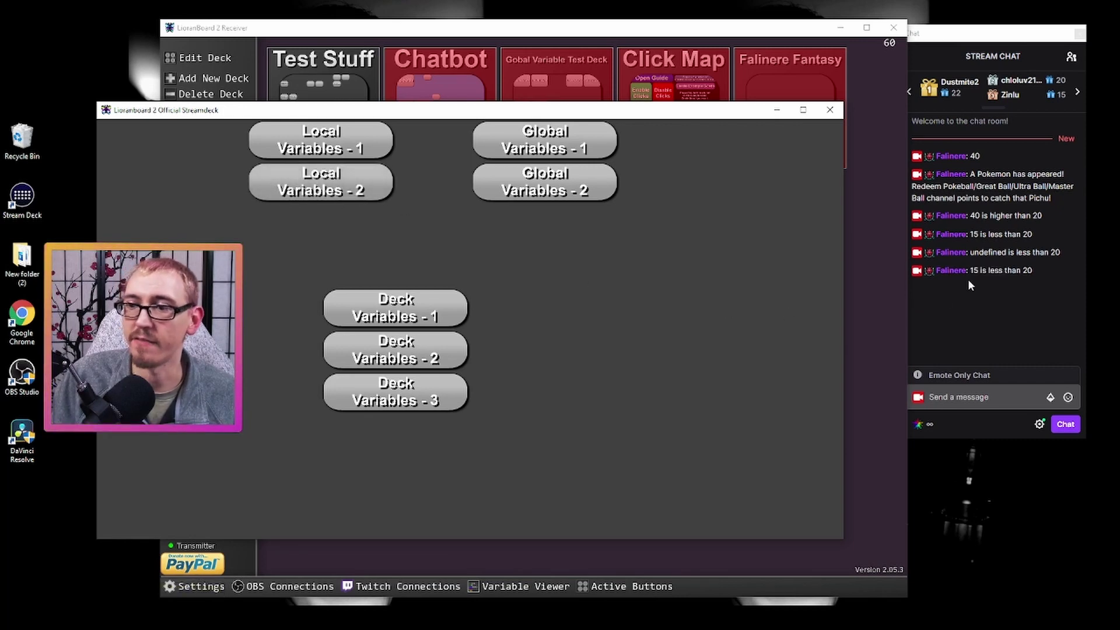
Reopen the Learn to LB2 deck for editing and recheck Local Variables - 1's button ID.
{"action": "left_click", "coordinate": [692, 37]}
{"action": "double_click", "coordinate": [663, 197]}
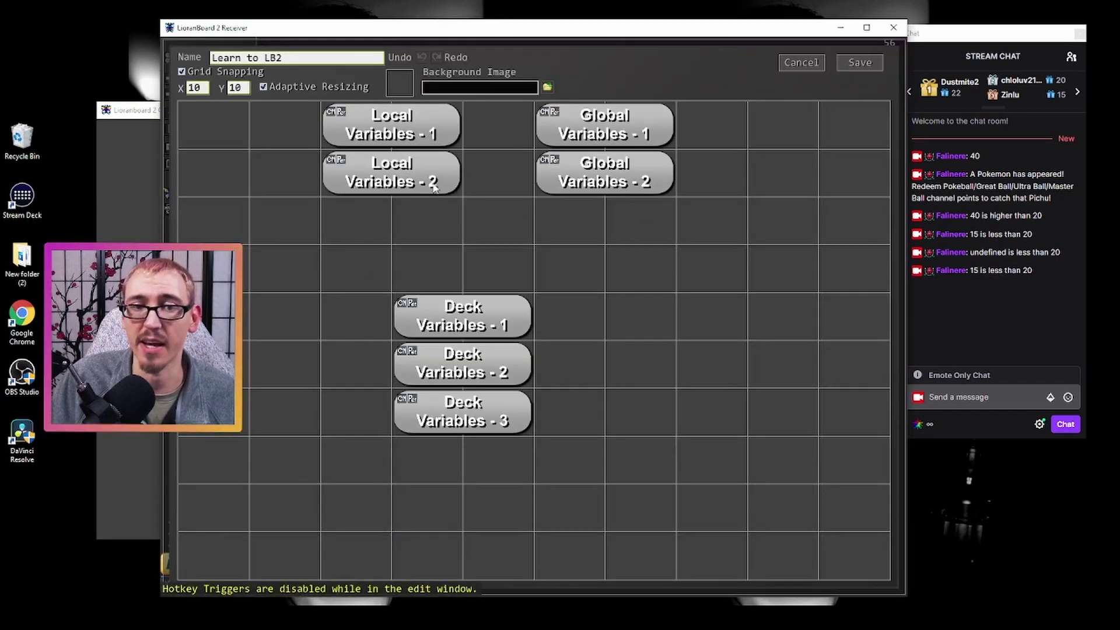
{"action": "right_click", "coordinate": [383, 125]}
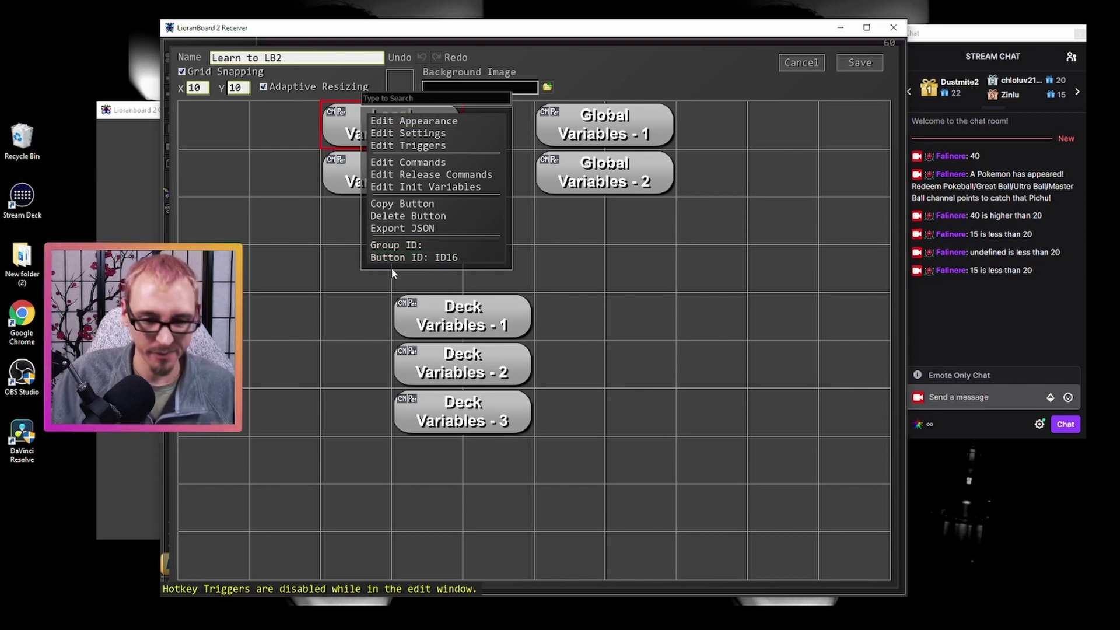
{"action": "left_click", "coordinate": [347, 285]}
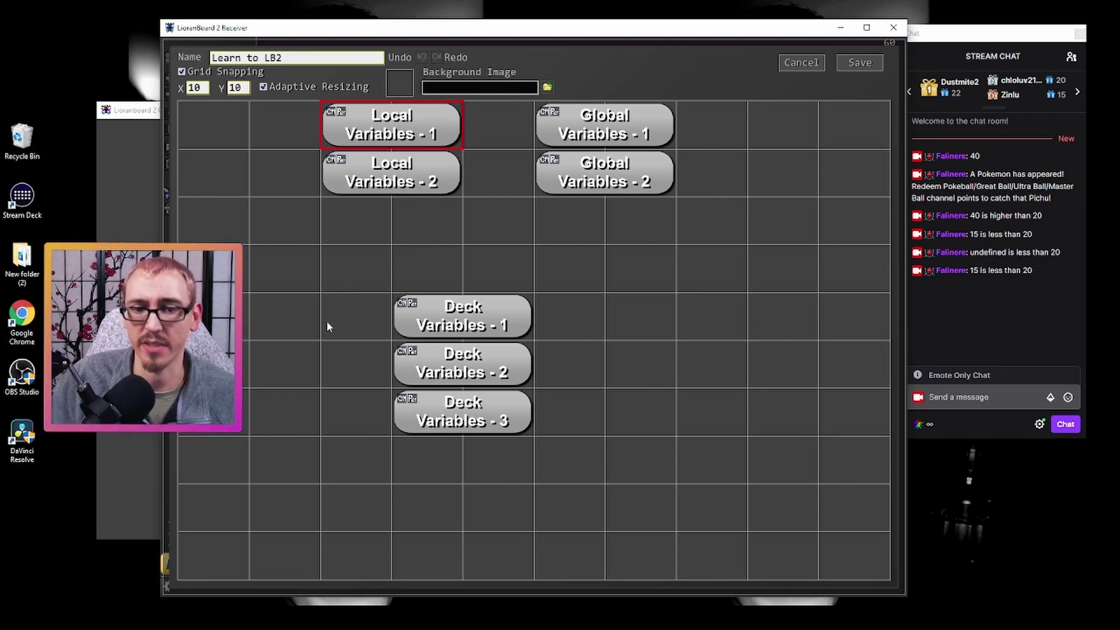
{"action": "right_click", "coordinate": [403, 299]}
{"action": "left_click", "coordinate": [461, 368]}
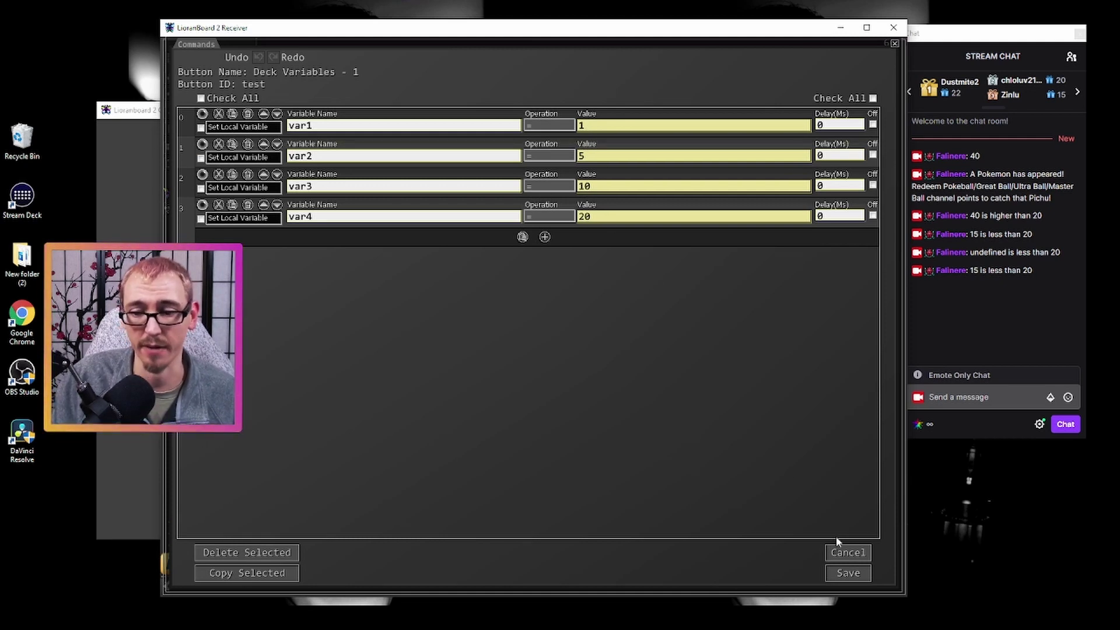
{"action": "left_click", "coordinate": [849, 573]}
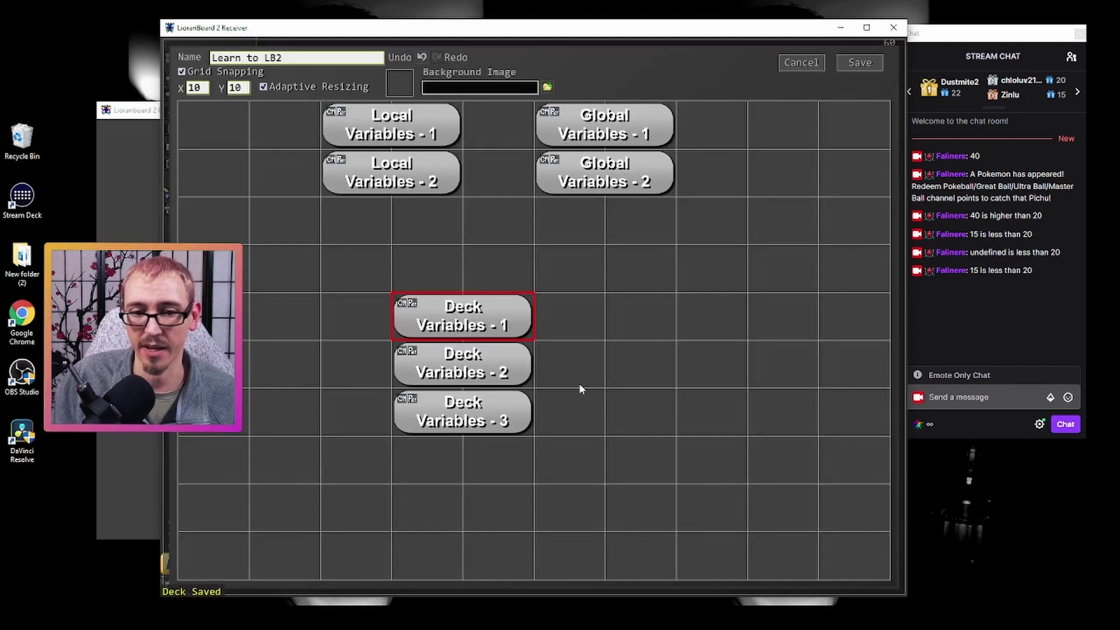
Review Deck Variables - 2's test.var1 = 2 assignment and its test.var1–var4 chat message, then save.
{"action": "double_click", "coordinate": [493, 373]}
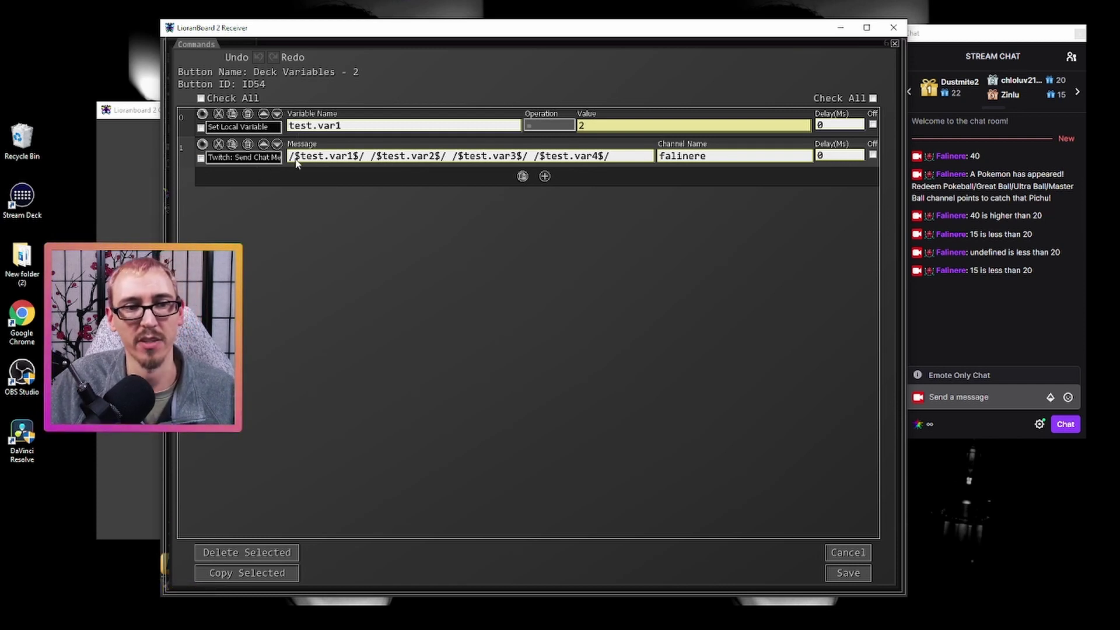
{"action": "mouse_move", "coordinate": [296, 163]}
{"action": "left_mouse_down"}
{"action": "mouse_move", "coordinate": [350, 164]}
{"action": "mouse_move", "coordinate": [302, 163]}
{"action": "left_mouse_up"}
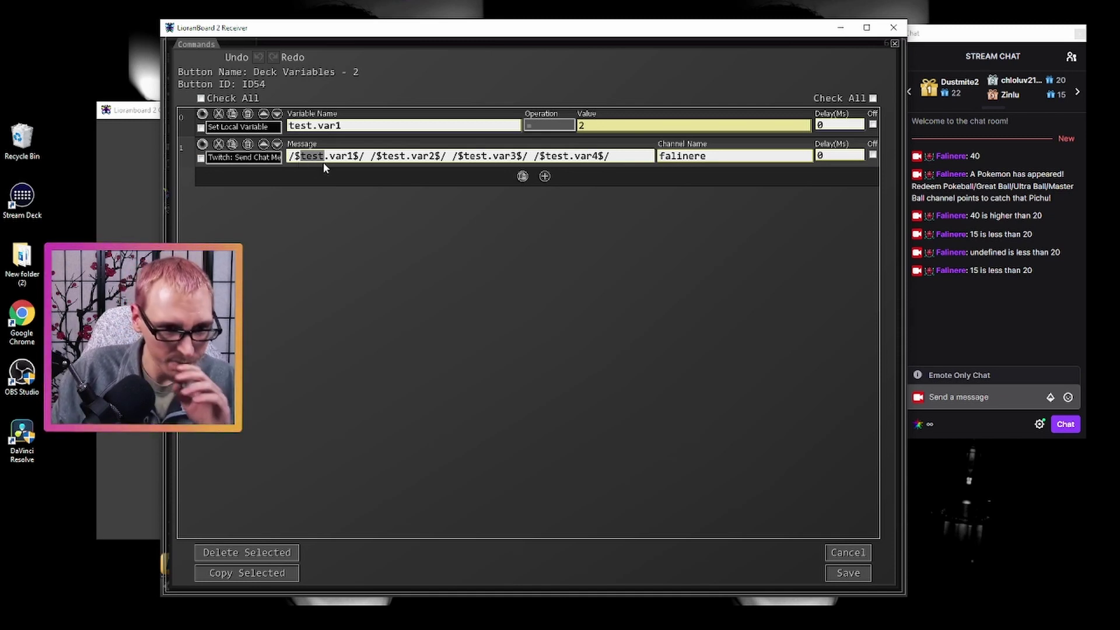
{"action": "key", "text": "Left"}
{"action": "left_click_drag", "start_coordinate": [330, 165], "coordinate": [354, 164]}
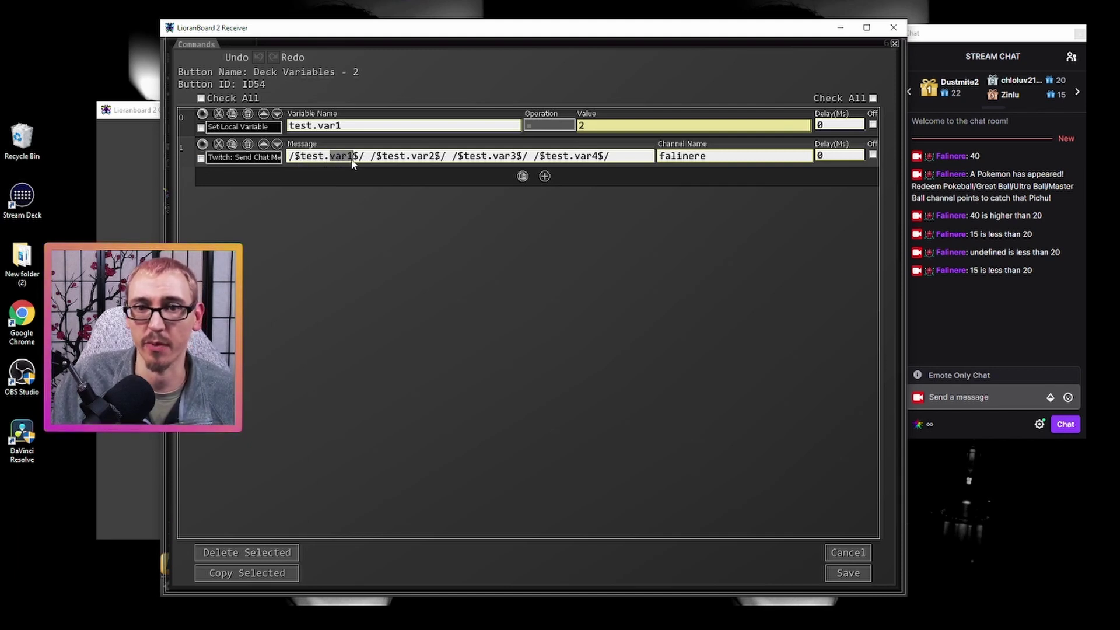
{"action": "left_click", "coordinate": [290, 127]}
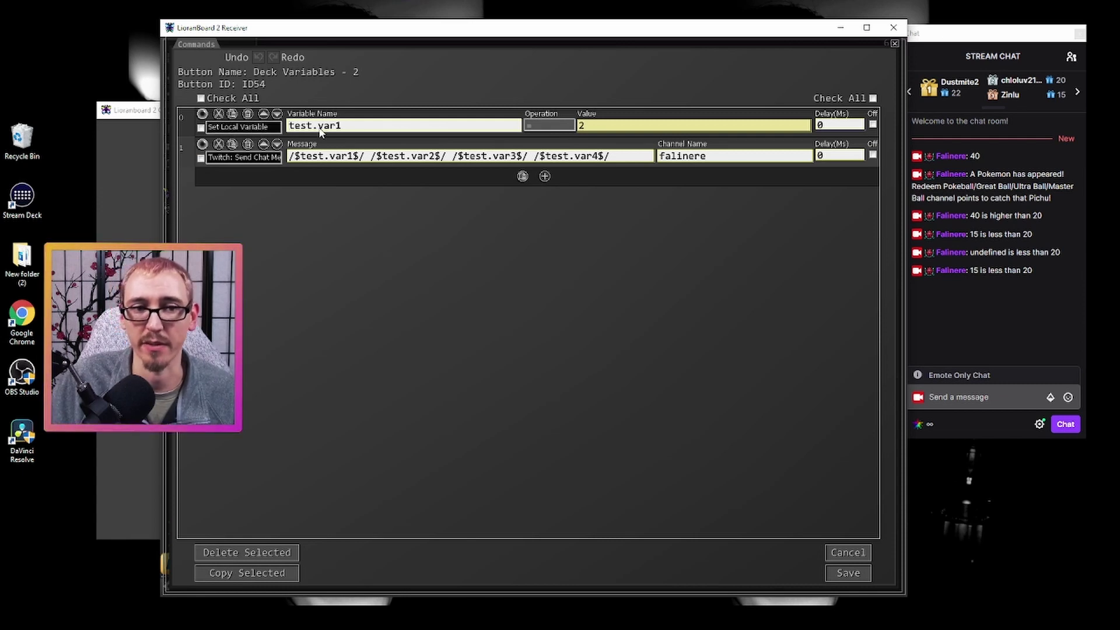
{"action": "left_click_drag", "start_coordinate": [319, 129], "coordinate": [345, 128]}
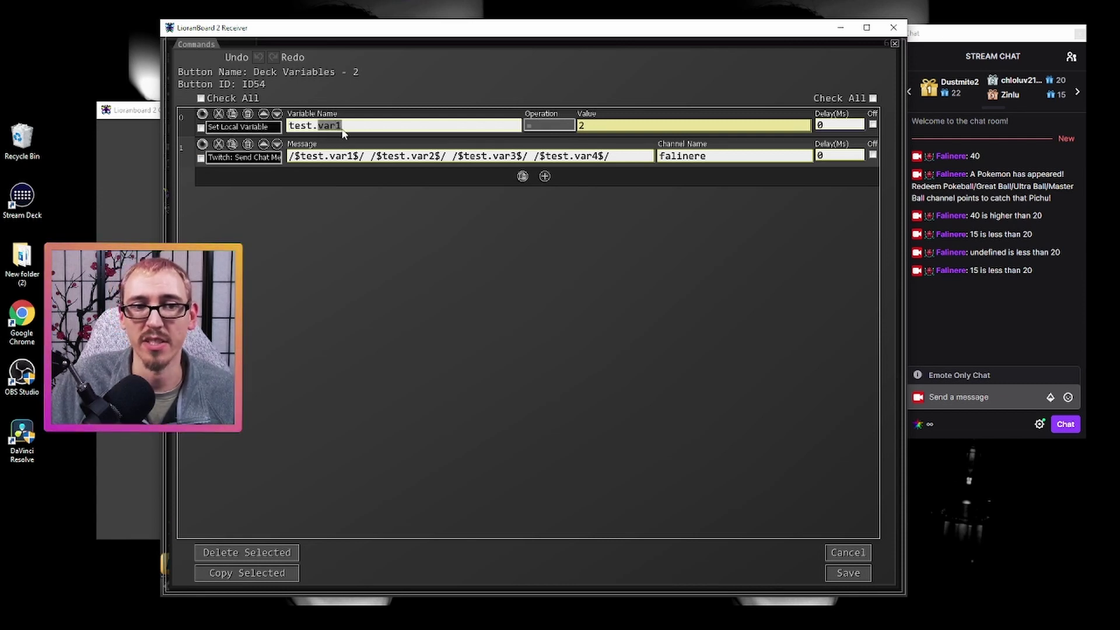
{"action": "double_click", "coordinate": [584, 127]}
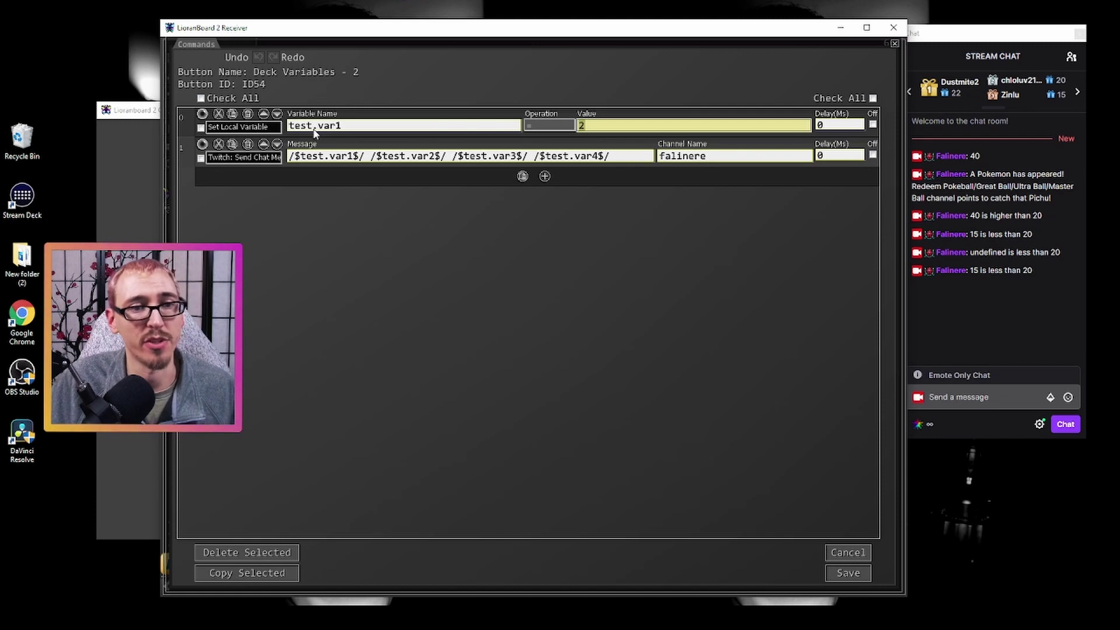
{"action": "left_click_drag", "start_coordinate": [315, 128], "coordinate": [289, 128]}
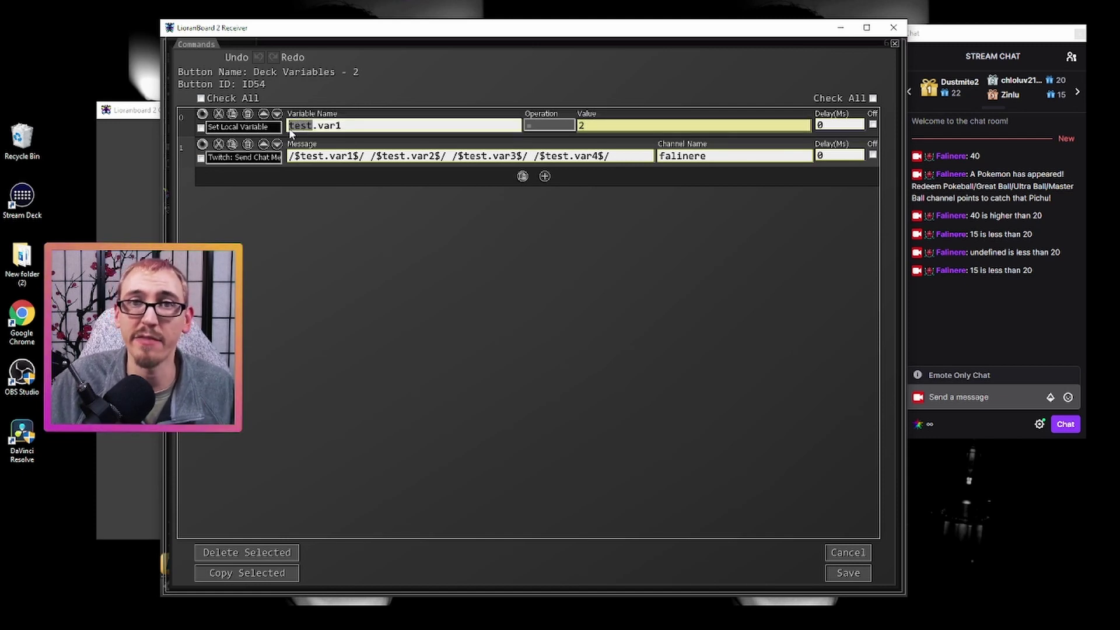
{"action": "left_click", "coordinate": [299, 130]}
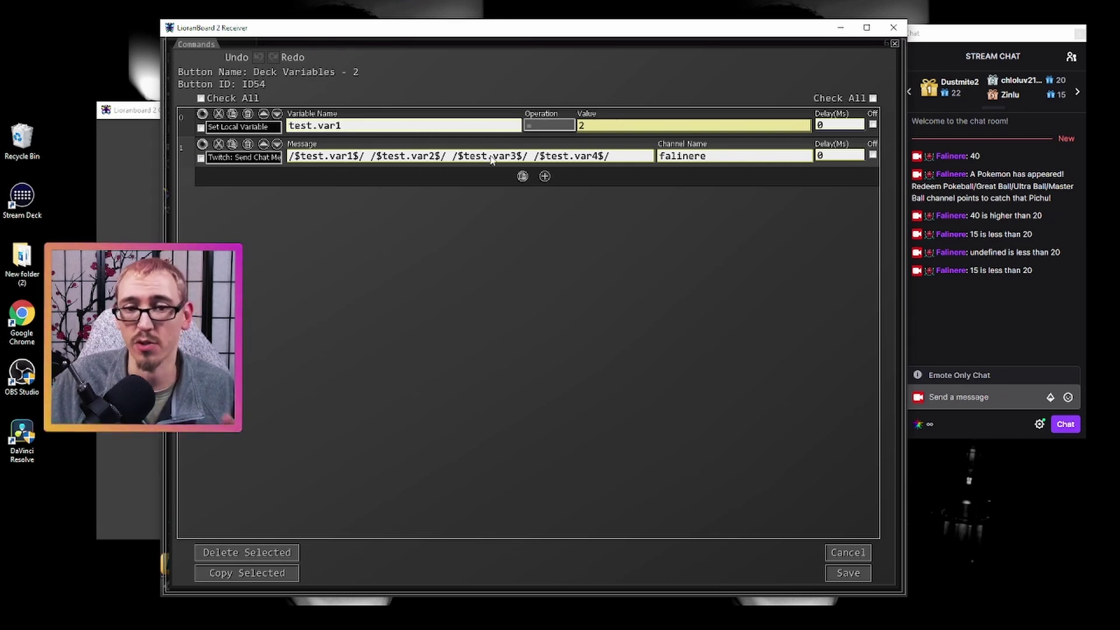
{"action": "left_click", "coordinate": [846, 573]}
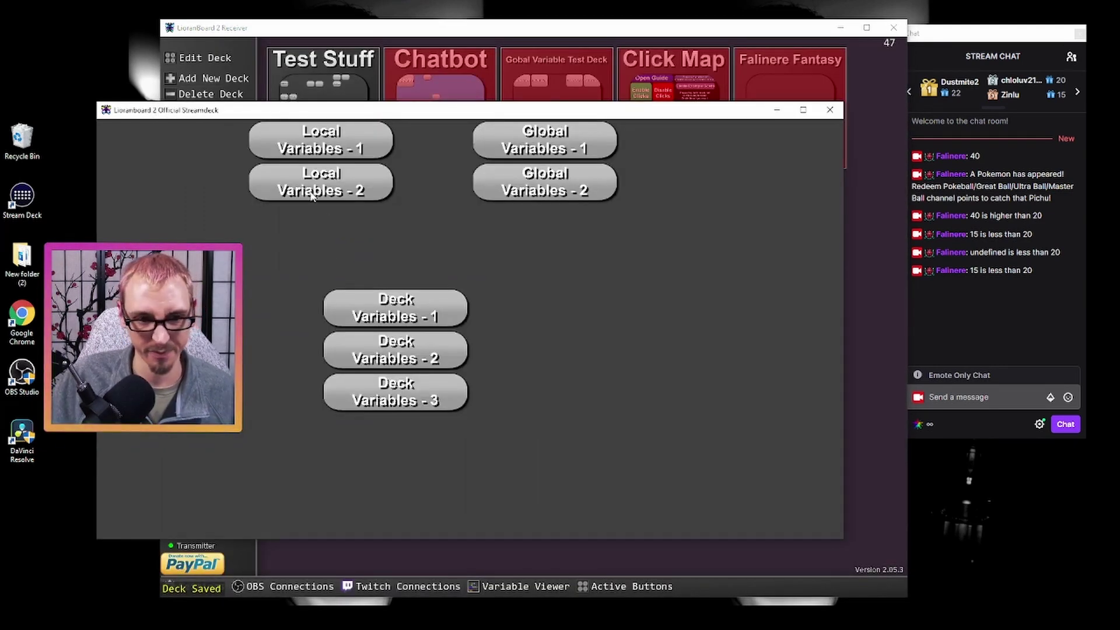
Run Deck Variables - 2, - 1, then - 2 again so chat posts "2 5 10 20", then return to the Receiver.
{"action": "left_click", "coordinate": [385, 357]}
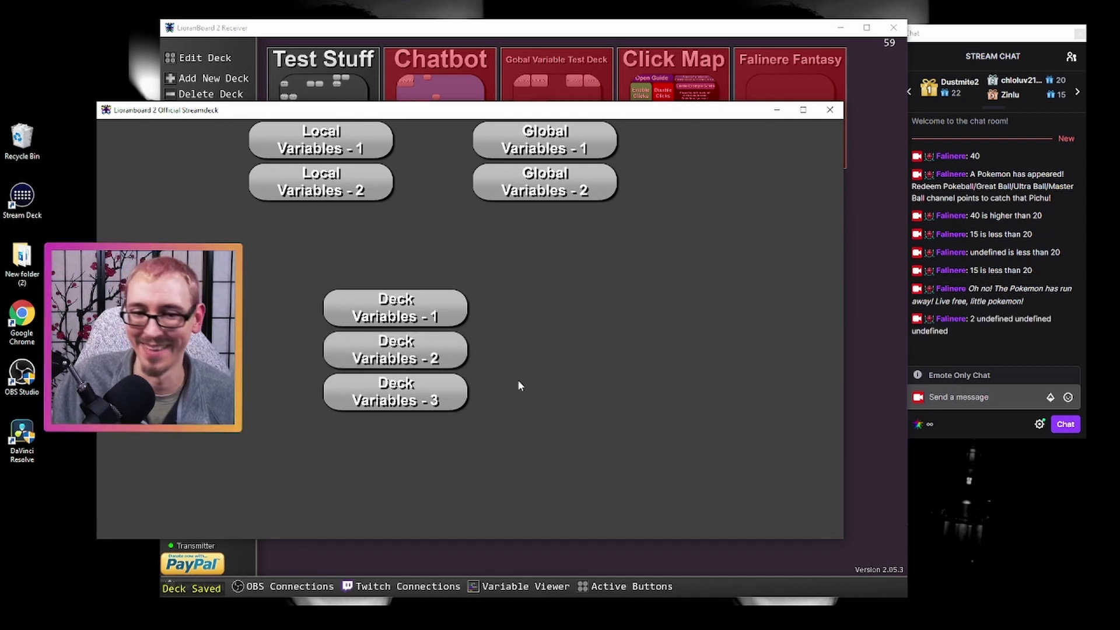
{"action": "left_click", "coordinate": [421, 310]}
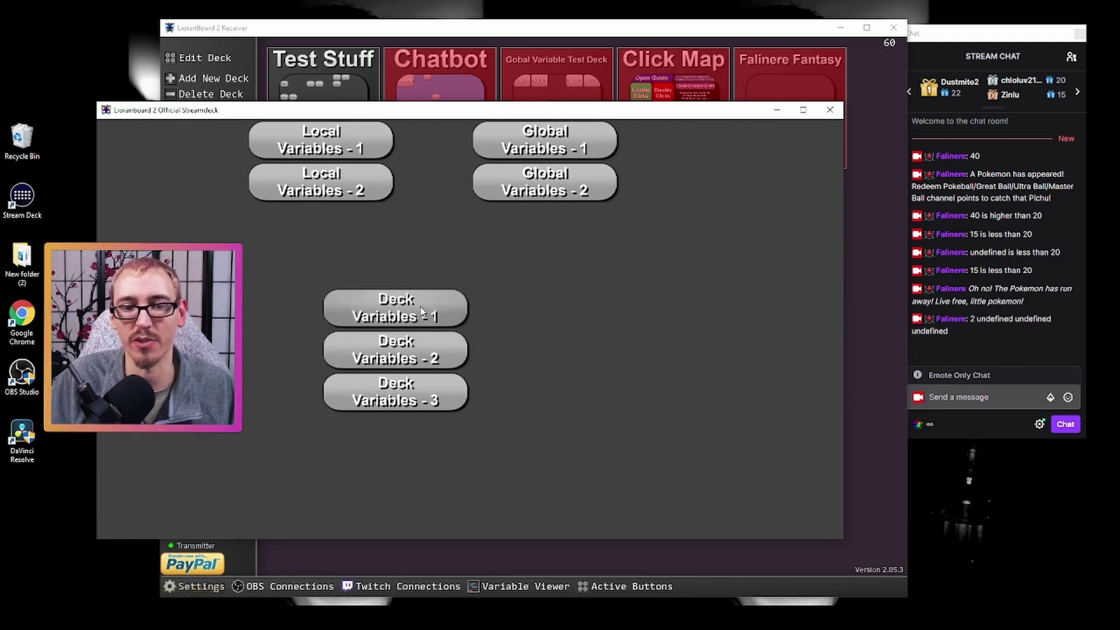
{"action": "left_click", "coordinate": [420, 358]}
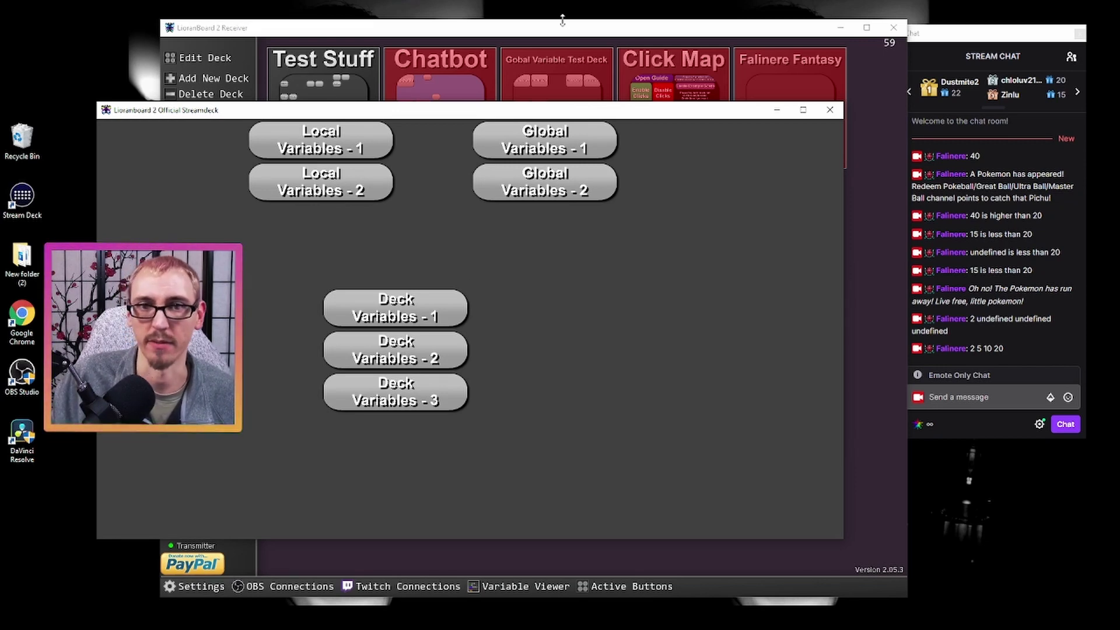
{"action": "left_click", "coordinate": [544, 64]}
Open Deck Variables - 3's commands and inspect var5, which is set from test.var1.
{"action": "double_click", "coordinate": [640, 288]}
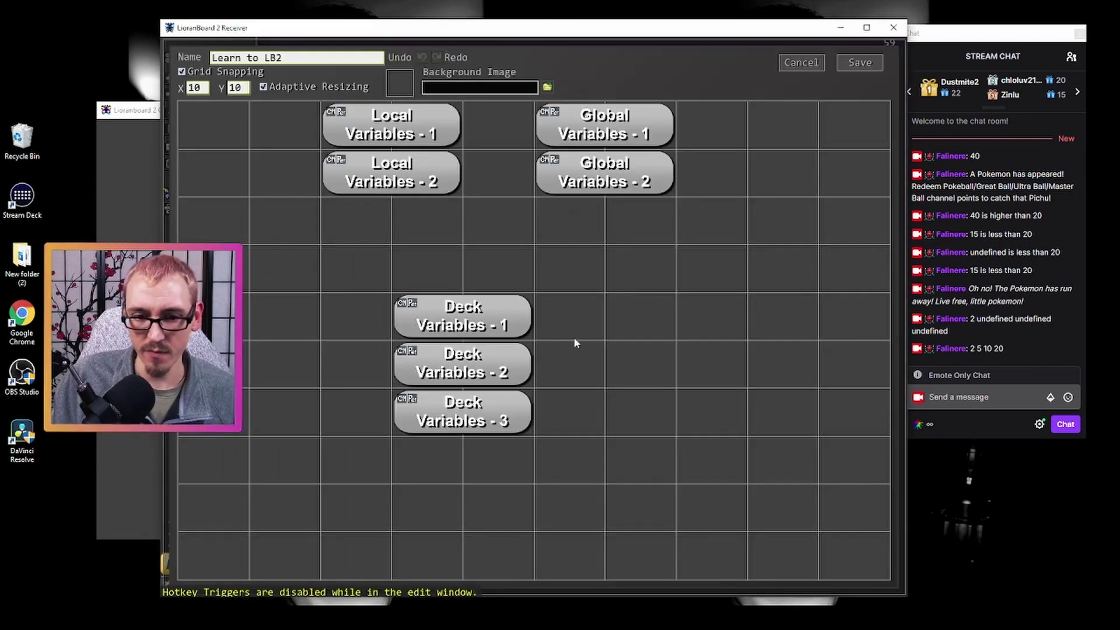
{"action": "double_click", "coordinate": [481, 417]}
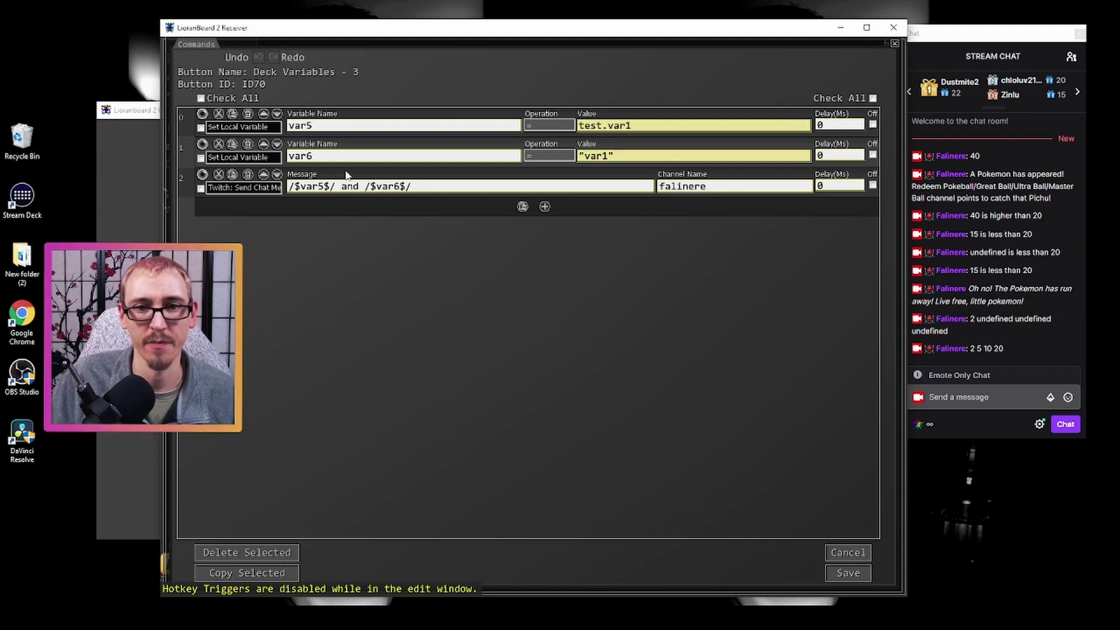
{"action": "left_click", "coordinate": [318, 126]}
{"action": "mouse_move", "coordinate": [302, 136]}
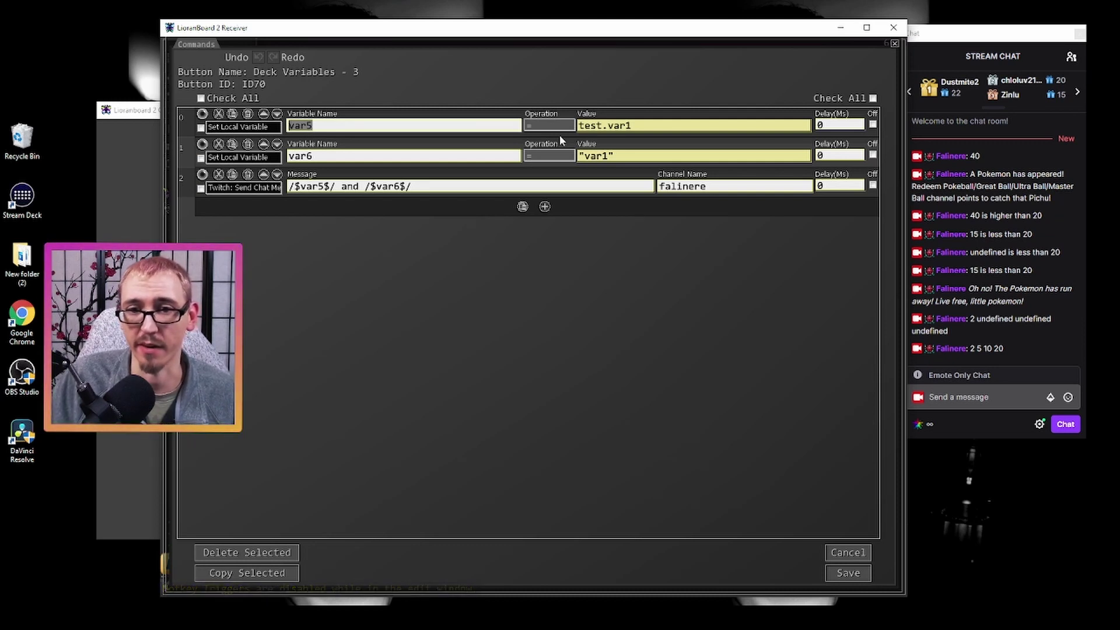
{"action": "left_click_drag", "start_coordinate": [580, 131], "coordinate": [603, 131]}
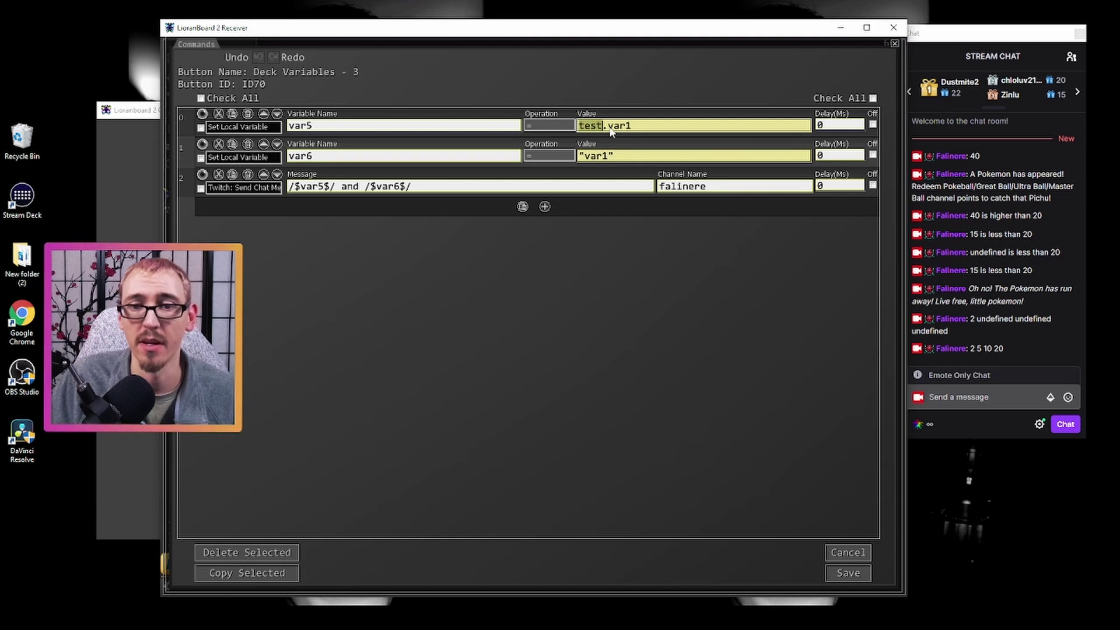
{"action": "left_click_drag", "start_coordinate": [579, 130], "coordinate": [602, 132]}
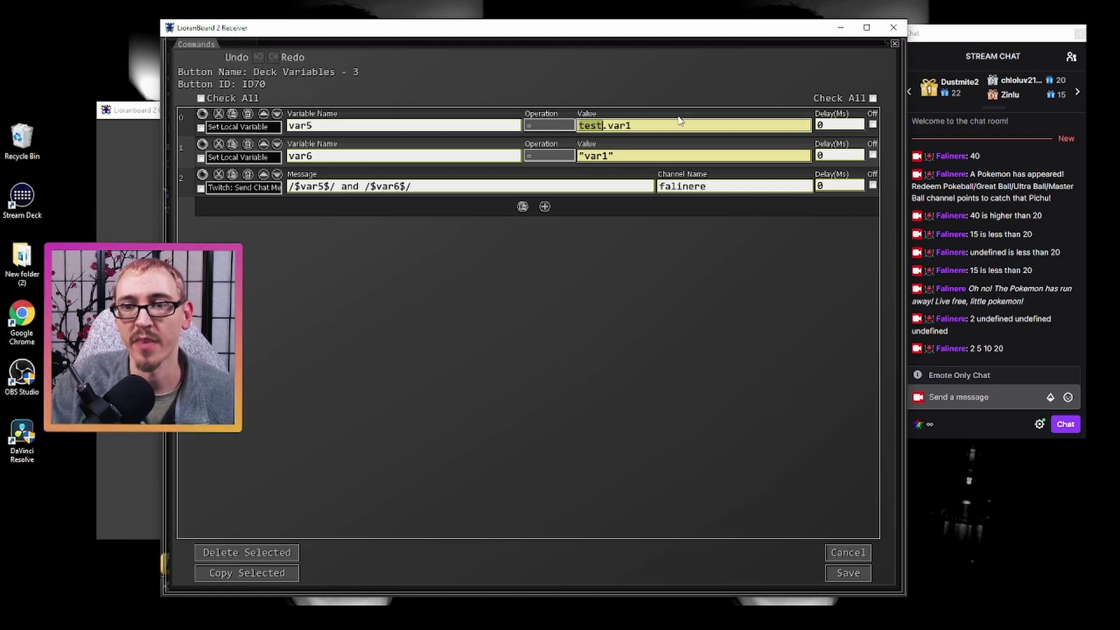
{"action": "left_click", "coordinate": [646, 131]}
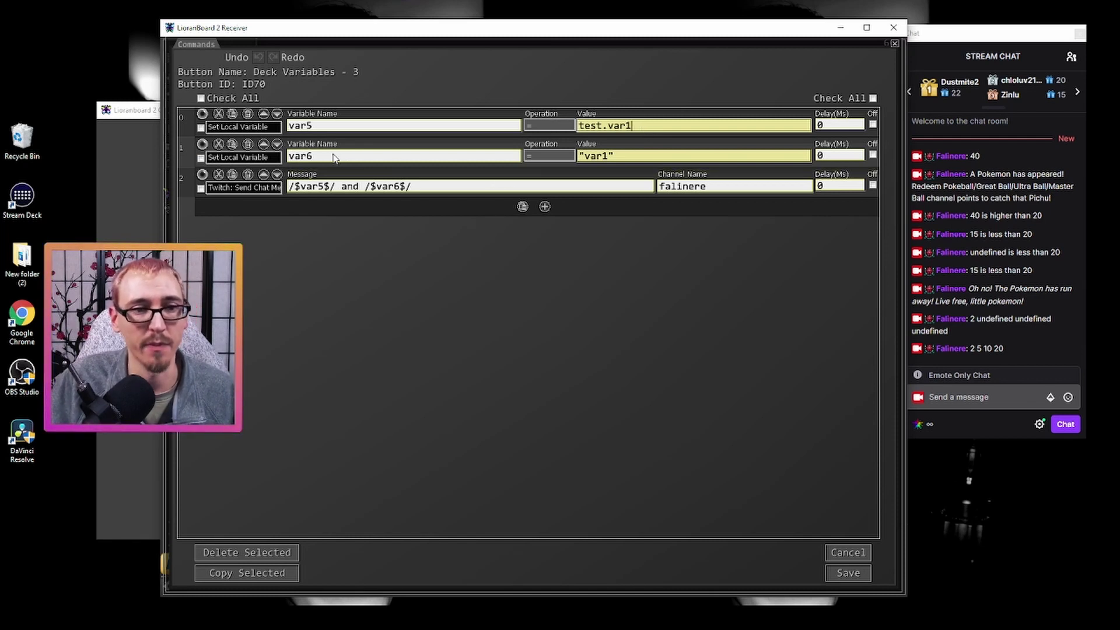
Inspect var6, which is set to the quoted text "var1".
{"action": "left_click_drag", "start_coordinate": [320, 157], "coordinate": [286, 165]}
{"action": "left_click_drag", "start_coordinate": [581, 158], "coordinate": [611, 166]}
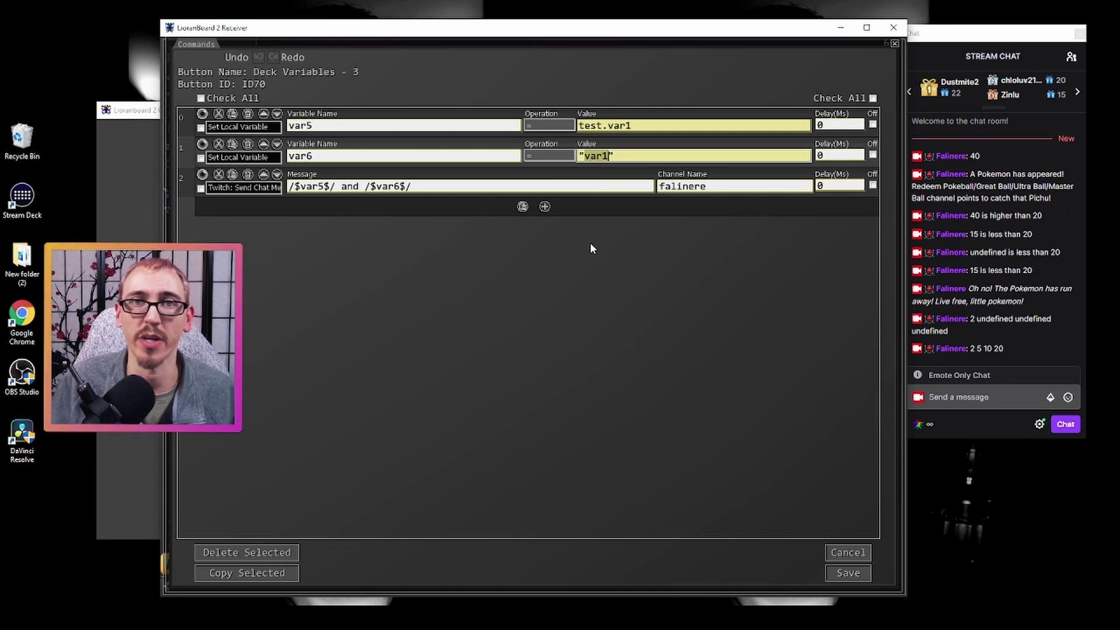
{"action": "left_click", "coordinate": [614, 161]}
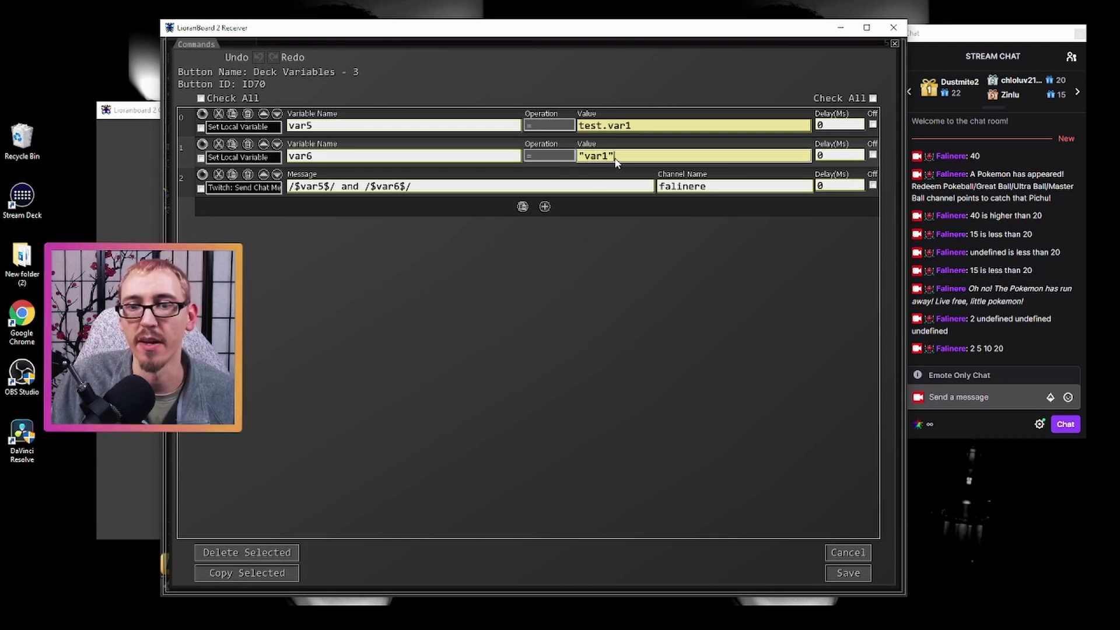
{"action": "left_click_drag", "start_coordinate": [611, 164], "coordinate": [584, 163]}
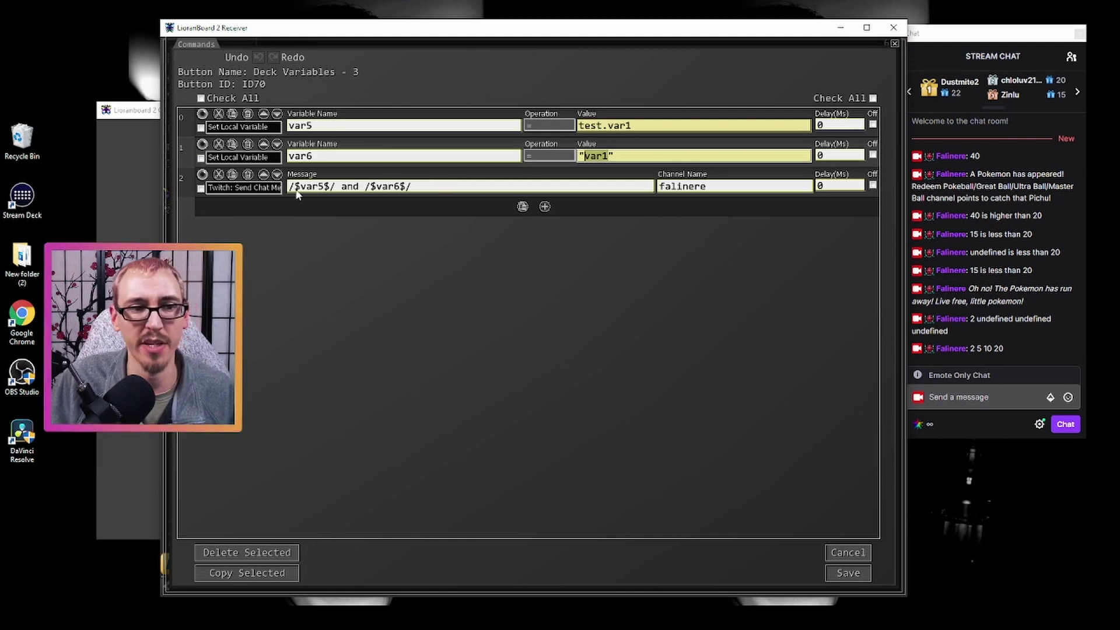
Check the chat message "/$var5$/ and /$var6$/" against the var5 and var6 values.
{"action": "left_click_drag", "start_coordinate": [300, 188], "coordinate": [325, 194]}
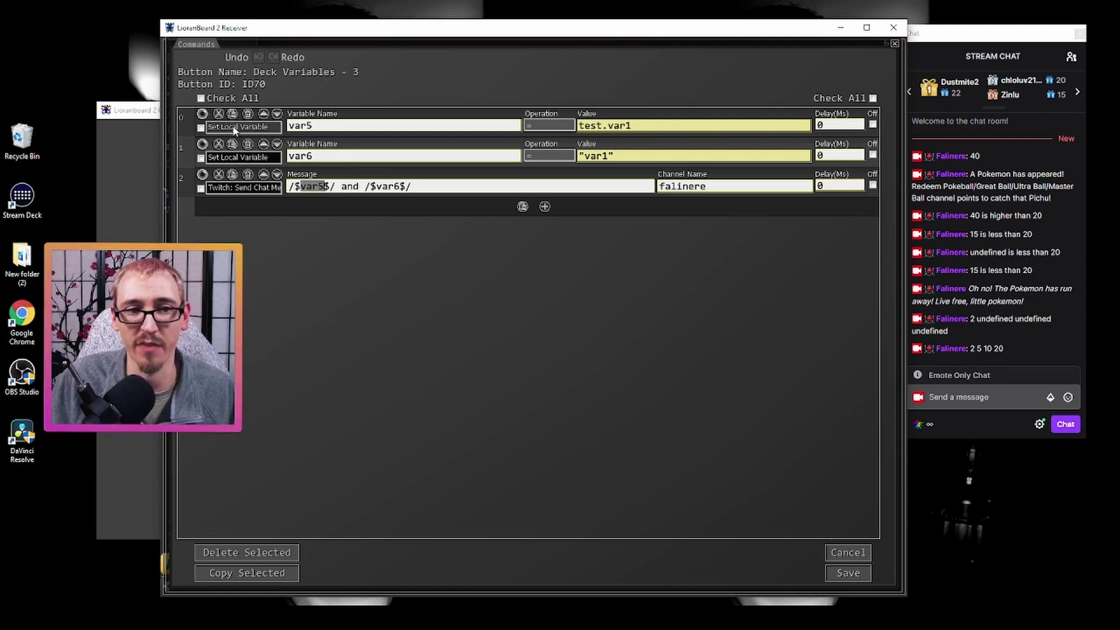
{"action": "left_click_drag", "start_coordinate": [377, 188], "coordinate": [402, 190]}
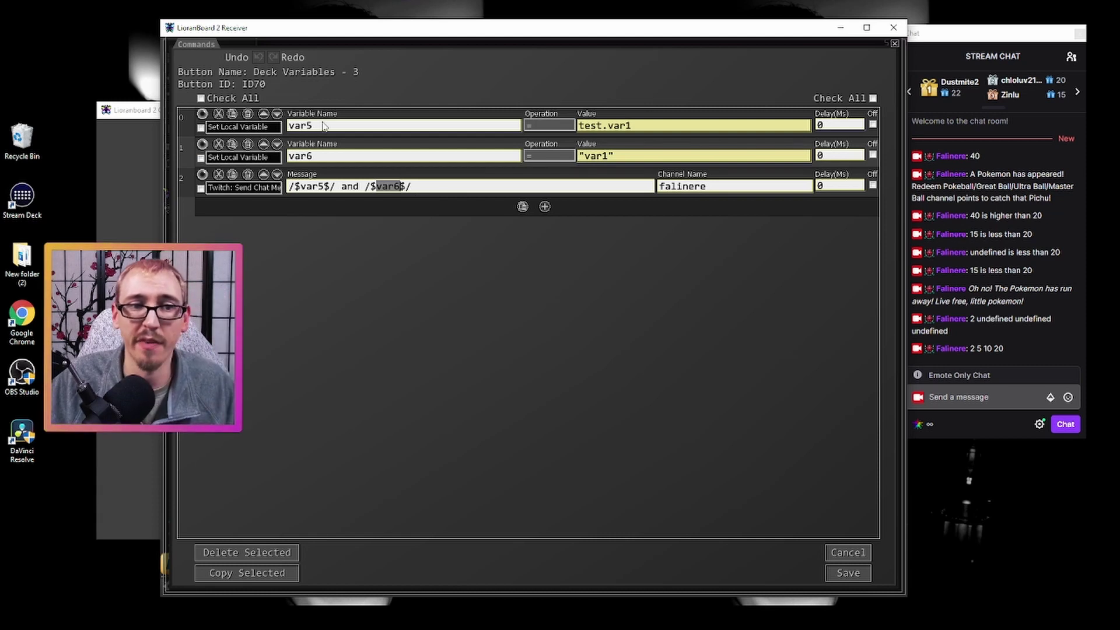
{"action": "left_click", "coordinate": [610, 134]}
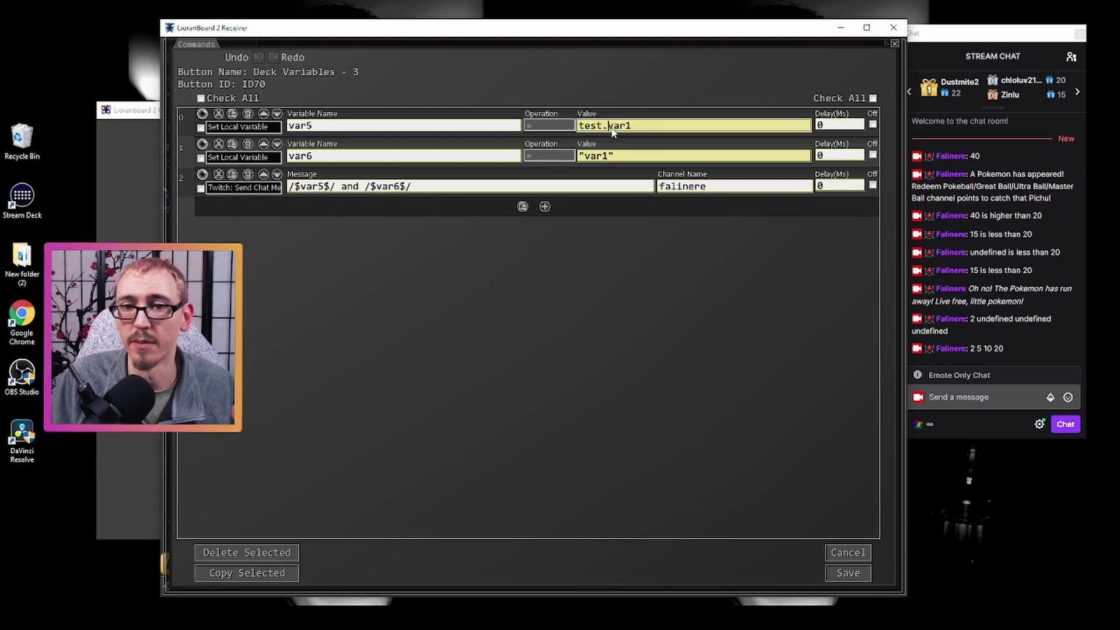
{"action": "left_click_drag", "start_coordinate": [603, 129], "coordinate": [581, 131]}
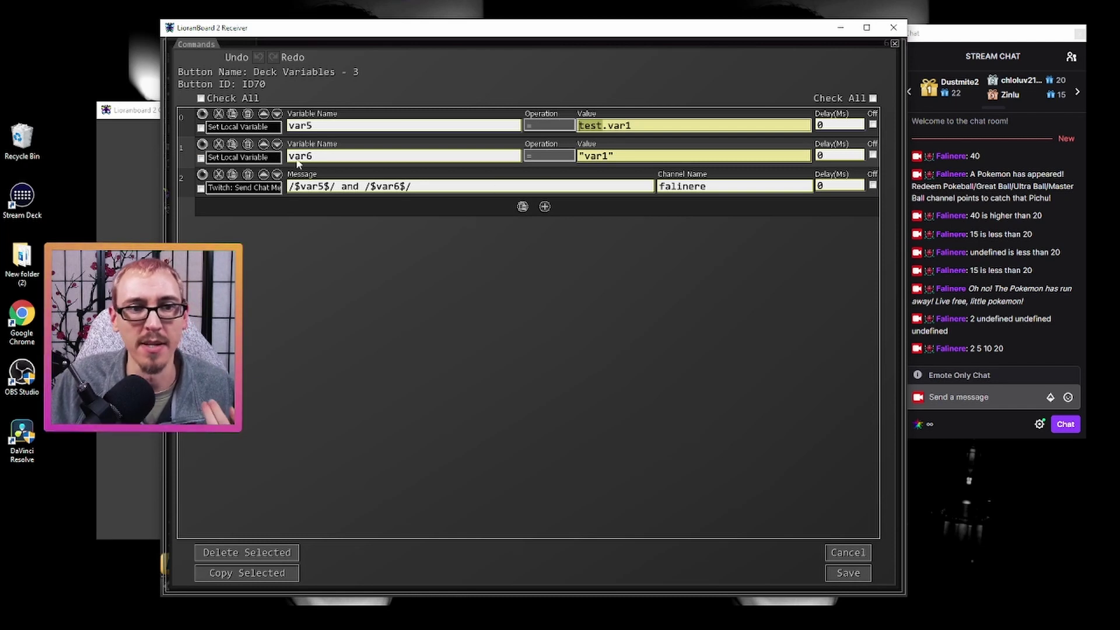
{"action": "left_click_drag", "start_coordinate": [584, 162], "coordinate": [605, 164]}
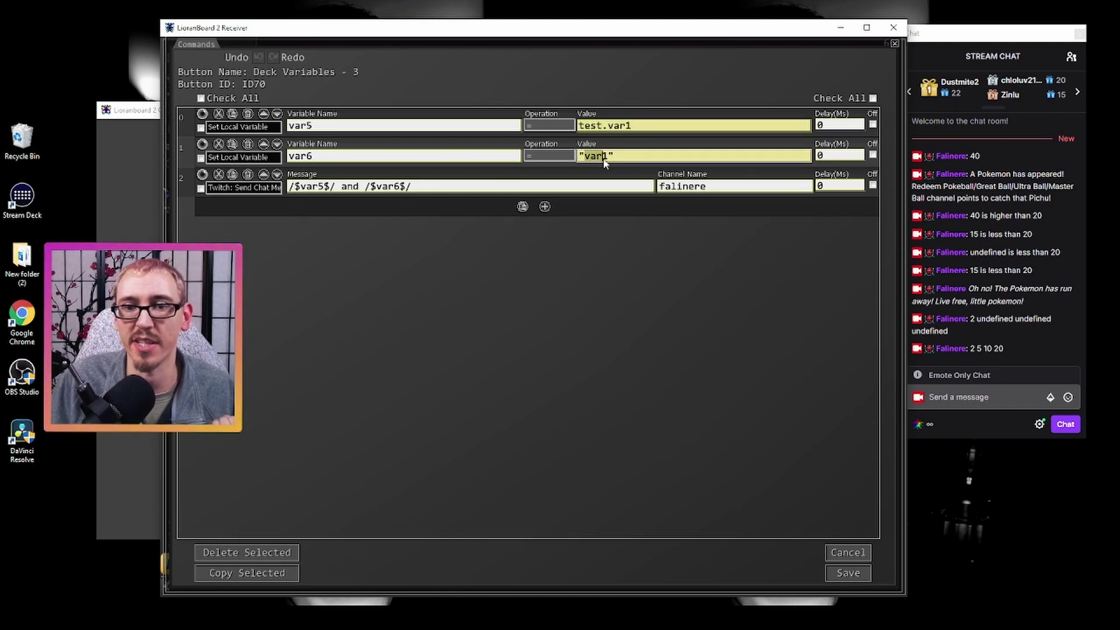
Save the deck and run Deck Variables - 3, confirming chat shows "2 and var1".
{"action": "left_click", "coordinate": [849, 573]}
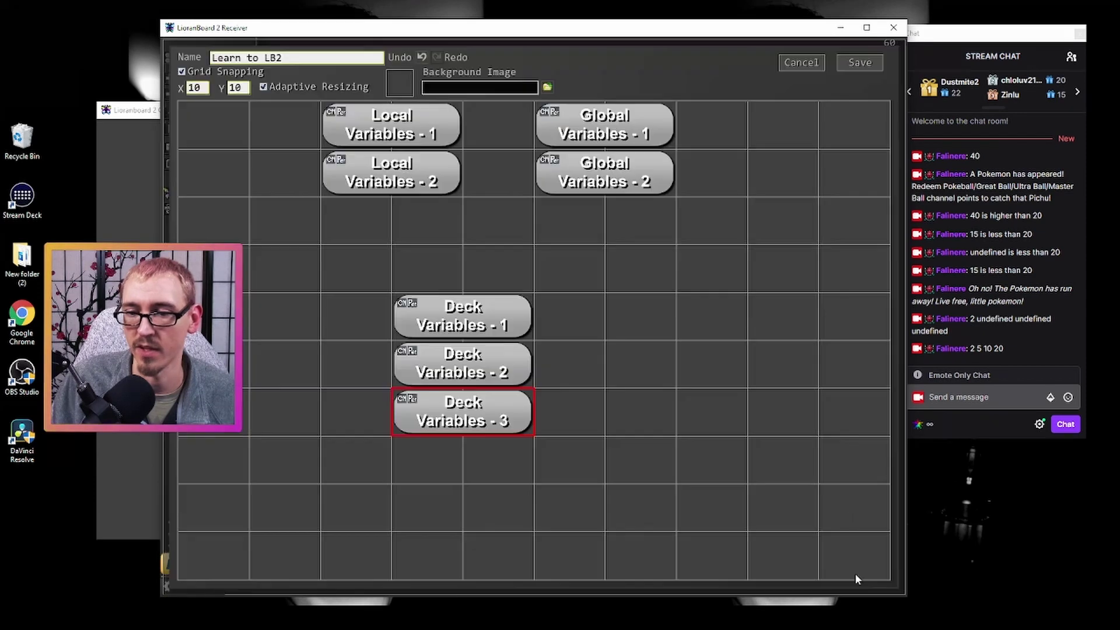
{"action": "left_click", "coordinate": [856, 62]}
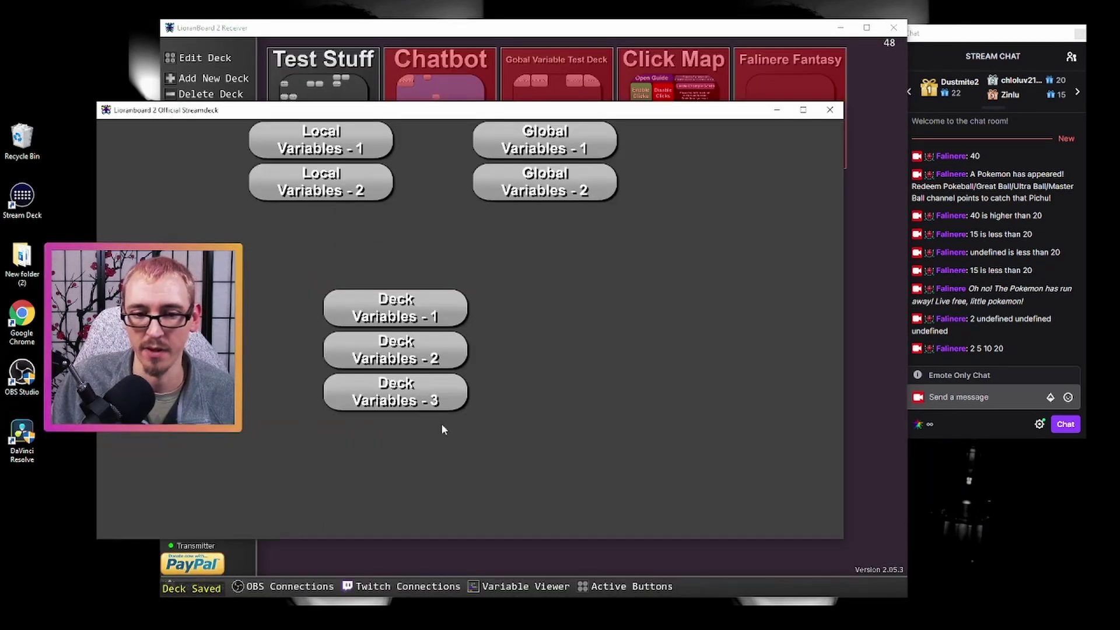
{"action": "left_click", "coordinate": [410, 397]}
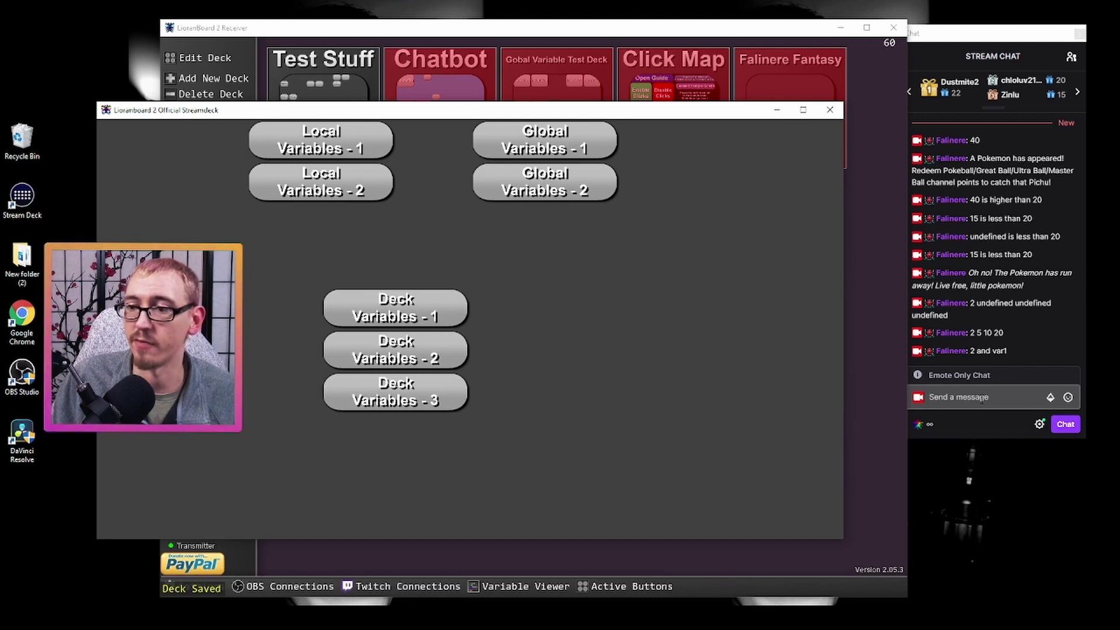
{"action": "left_click", "coordinate": [1007, 351]}
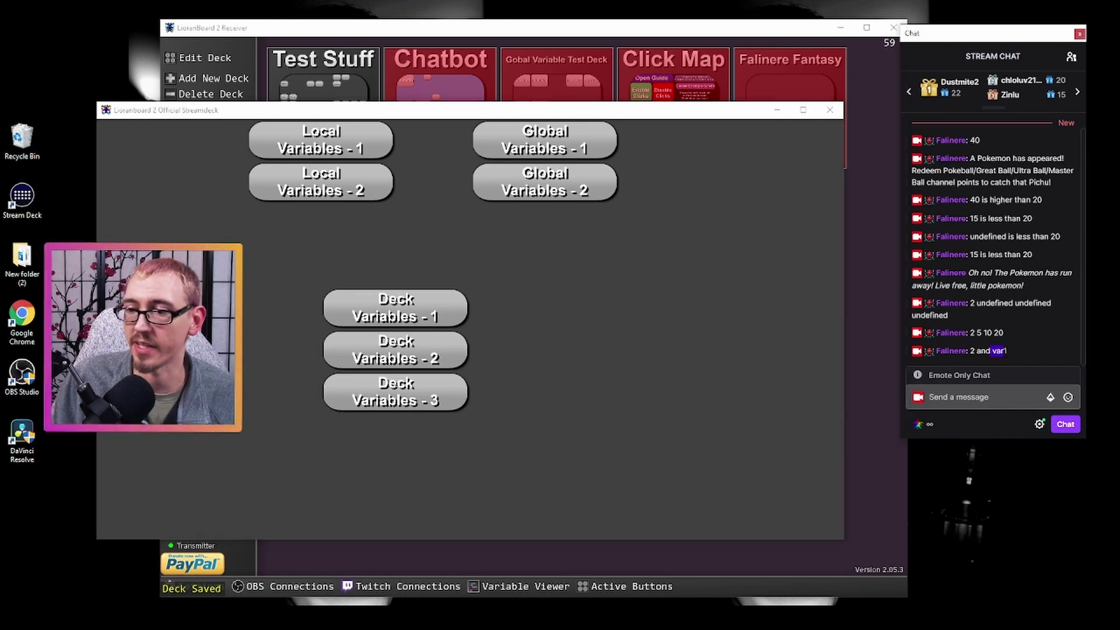
{"action": "double_click", "coordinate": [1005, 350]}
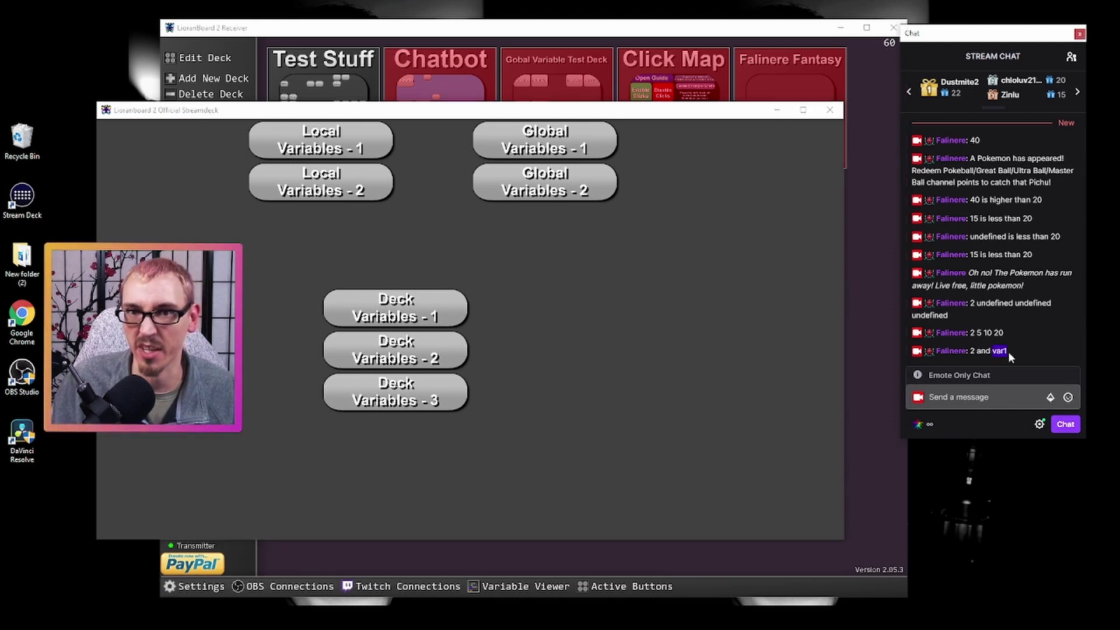